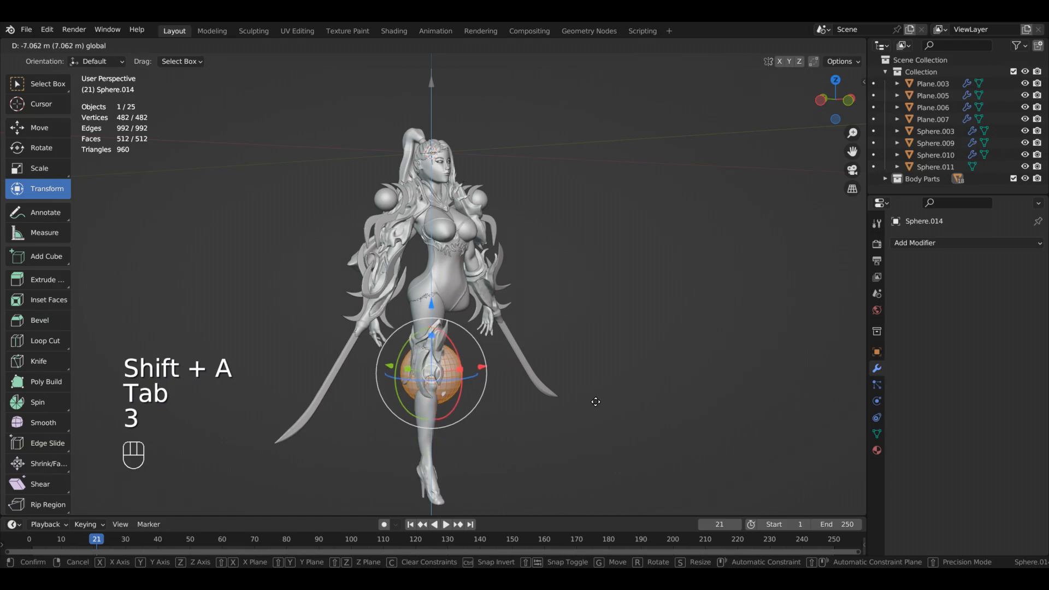
# Lower the new sphere by about 7.05 m, centre it on the leg at the knee and scale it to about 0.54.
pyautogui.keyDown('shift'); pyautogui.scroll(-3, 576, 410); pyautogui.keyUp('shift')
pyautogui.scroll(7, 583, 386)
pyautogui.keyDown('alt'); pyautogui.moveTo(592, 400); pyautogui.dragTo(706, 327, button='middle'); pyautogui.keyUp('alt')
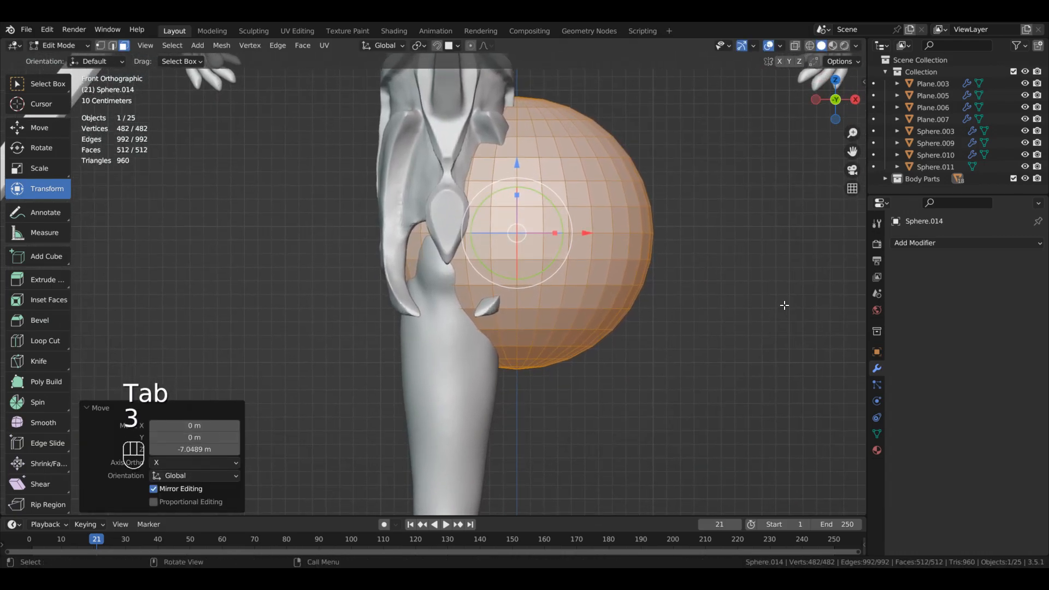
pyautogui.press('g')
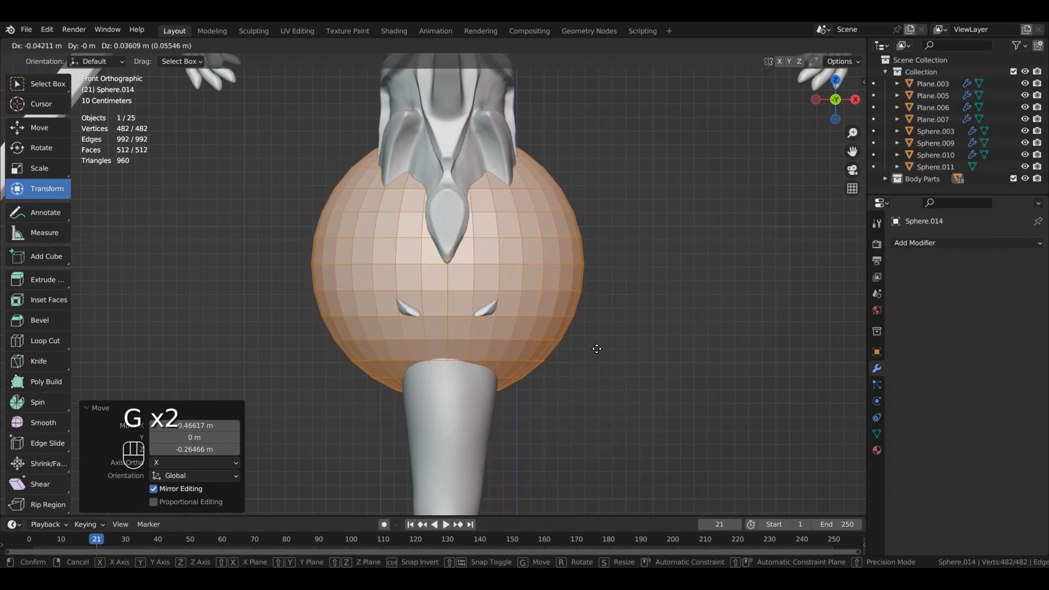
pyautogui.press('s')
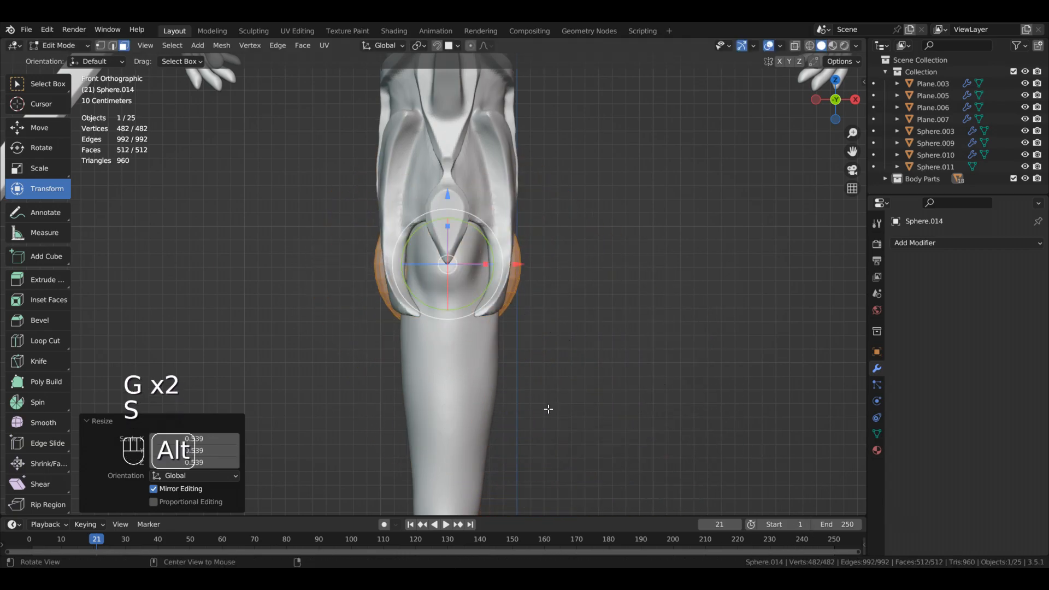
# Shift the sphere about -0.38 m along Y to align it with the knee and scale it to about 0.98.
pyautogui.keyDown('alt'); pyautogui.moveTo(549, 409); pyautogui.dragTo(599, 411, button='middle'); pyautogui.keyUp('alt')
pyautogui.press('g')
pyautogui.press('y')
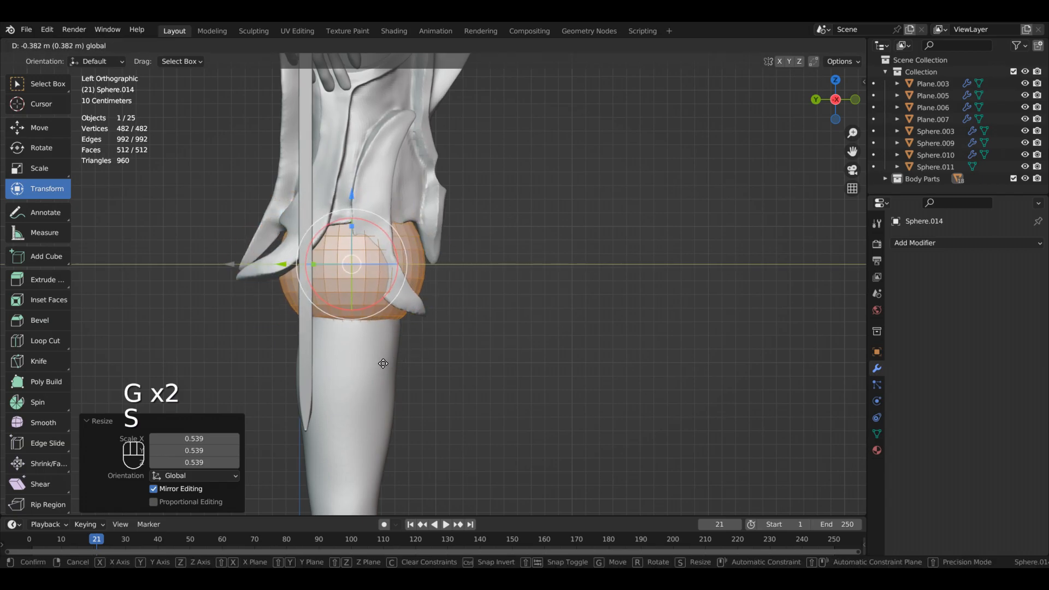
pyautogui.click(384, 364)
pyautogui.scroll(2, 569, 384)
pyautogui.moveTo(569, 384); pyautogui.dragTo(371, 383, button='middle')
pyautogui.keyDown('shift'); pyautogui.moveTo(678, 427); pyautogui.dragTo(751, 438, button='middle'); pyautogui.keyUp('shift')
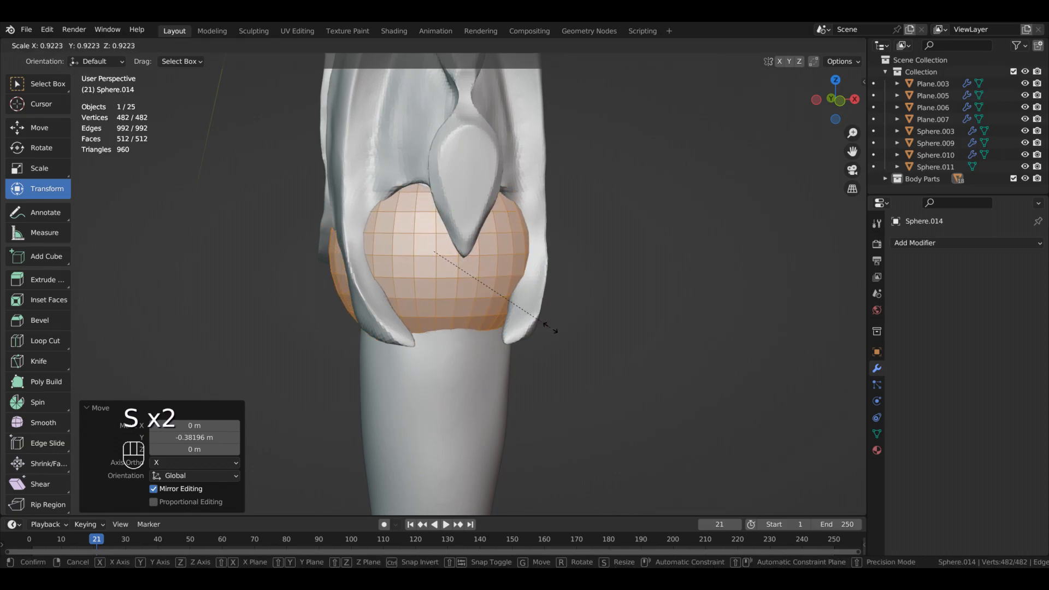
pyautogui.moveTo(744, 440); pyautogui.dragTo(672, 428, button='middle')
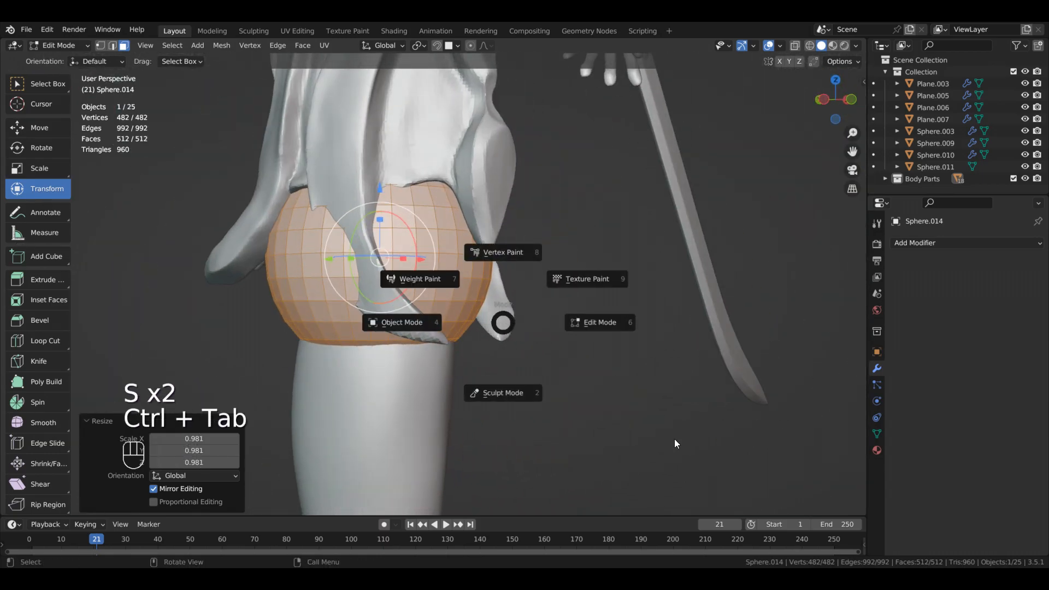
# Switch to Sculpt Mode and reshape the knee sphere using the Grab brush with a radius of 149 px.
pyautogui.press('2')
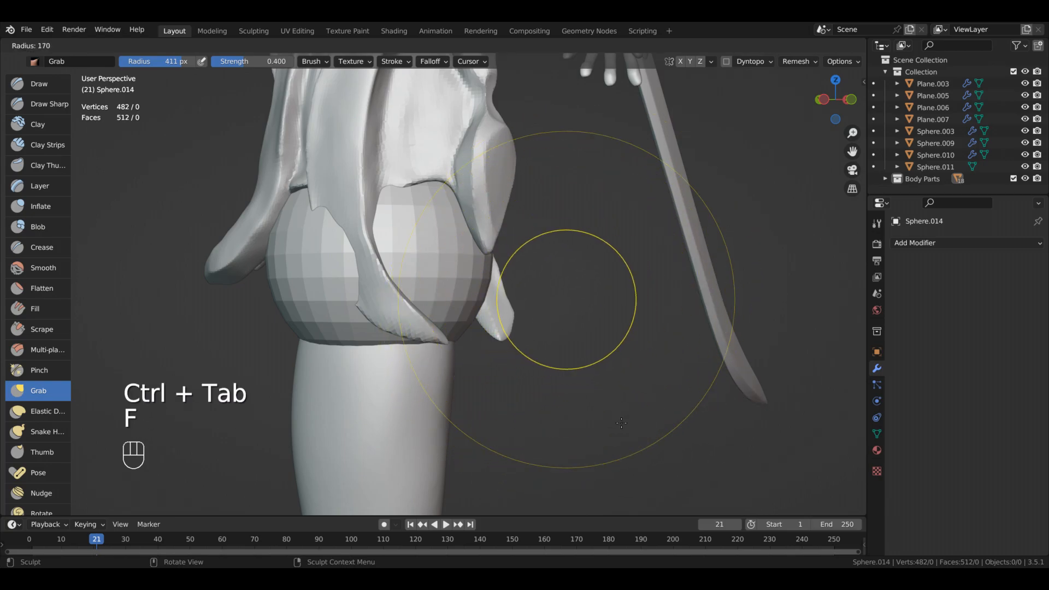
pyautogui.keyDown('alt'); pyautogui.moveTo(646, 400); pyautogui.dragTo(587, 421, button='middle'); pyautogui.keyUp('alt')
pyautogui.moveTo(645, 394)
pyautogui.keyDown('alt'); pyautogui.mouseDown()
pyautogui.moveTo(705, 496)
pyautogui.moveTo(736, 459)
pyautogui.mouseUp(); pyautogui.keyUp('alt')
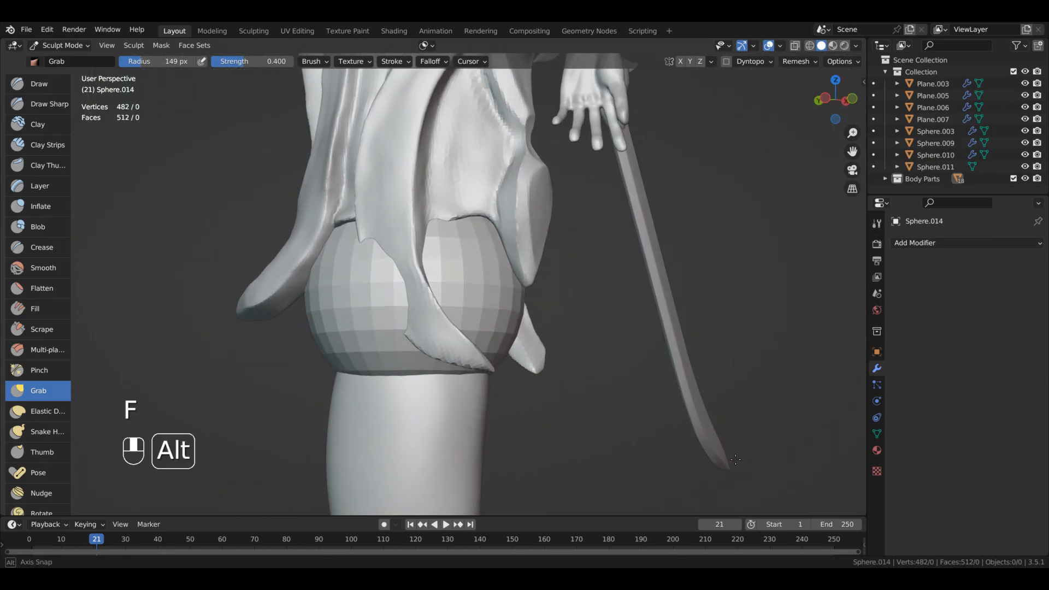
pyautogui.keyDown('alt'); pyautogui.moveTo(565, 402); pyautogui.dragTo(555, 396); pyautogui.keyUp('alt')
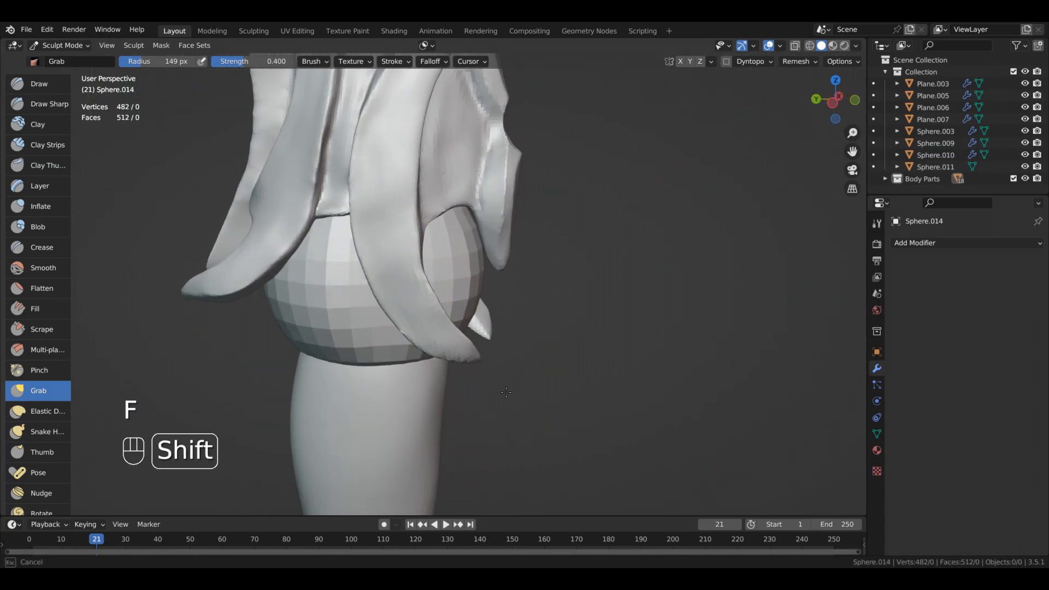
pyautogui.moveTo(497, 380)
pyautogui.keyDown('alt'); pyautogui.mouseDown()
pyautogui.moveTo(543, 395)
pyautogui.moveTo(492, 350)
pyautogui.mouseUp(); pyautogui.keyUp('alt')
pyautogui.moveTo(390, 221)
pyautogui.keyDown('alt'); pyautogui.mouseDown()
pyautogui.moveTo(476, 259)
pyautogui.moveTo(508, 319)
pyautogui.moveTo(492, 315)
pyautogui.moveTo(475, 273)
pyautogui.mouseUp(); pyautogui.keyUp('alt')
# Try to swell the knee sphere with the Inflate brush.
pyautogui.press('4')
pyautogui.moveTo(345, 259)
pyautogui.keyDown('alt'); pyautogui.mouseDown()
pyautogui.moveTo(403, 262)
pyautogui.moveTo(382, 265)
pyautogui.mouseUp(); pyautogui.keyUp('alt')
pyautogui.keyDown('alt'); pyautogui.moveTo(533, 352); pyautogui.dragTo(572, 353); pyautogui.keyUp('alt')
pyautogui.hotkey('ctrl', 'z')
# Set the knee sphere's origin to its geometry in Object Mode and return to sculpting.
pyautogui.hotkey('ctrl', 'Tab')
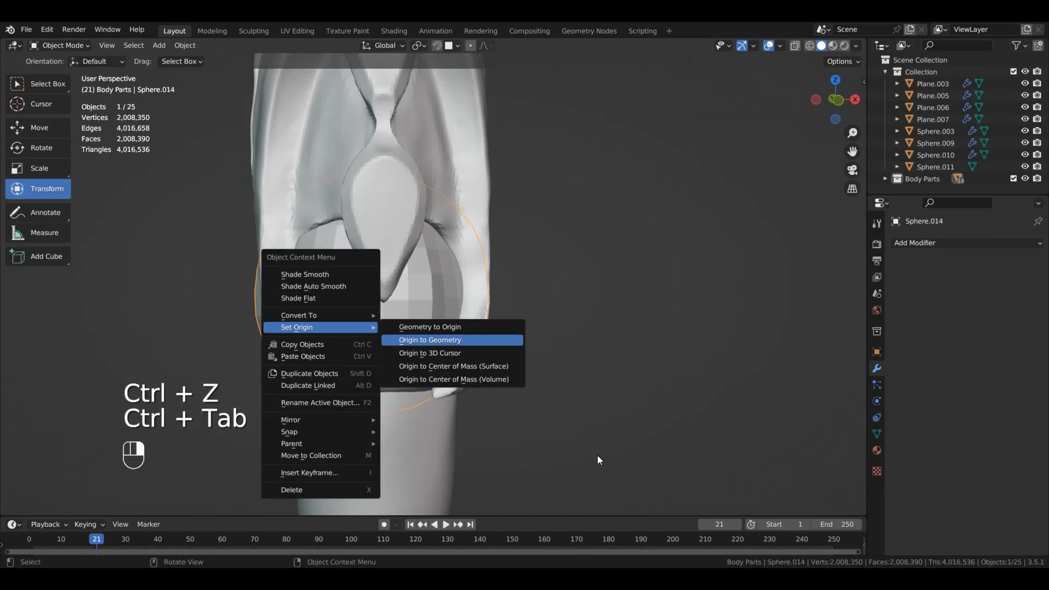
pyautogui.press('Return')
pyautogui.hotkey('ctrl', 'Tab')
# Pull the knee sphere's lower edge down around the top of the calf with the Grab brush.
pyautogui.moveTo(748, 320)
pyautogui.keyDown('alt'); pyautogui.mouseDown()
pyautogui.moveTo(703, 360)
pyautogui.moveTo(734, 352)
pyautogui.moveTo(786, 302)
pyautogui.mouseUp(); pyautogui.keyUp('alt')
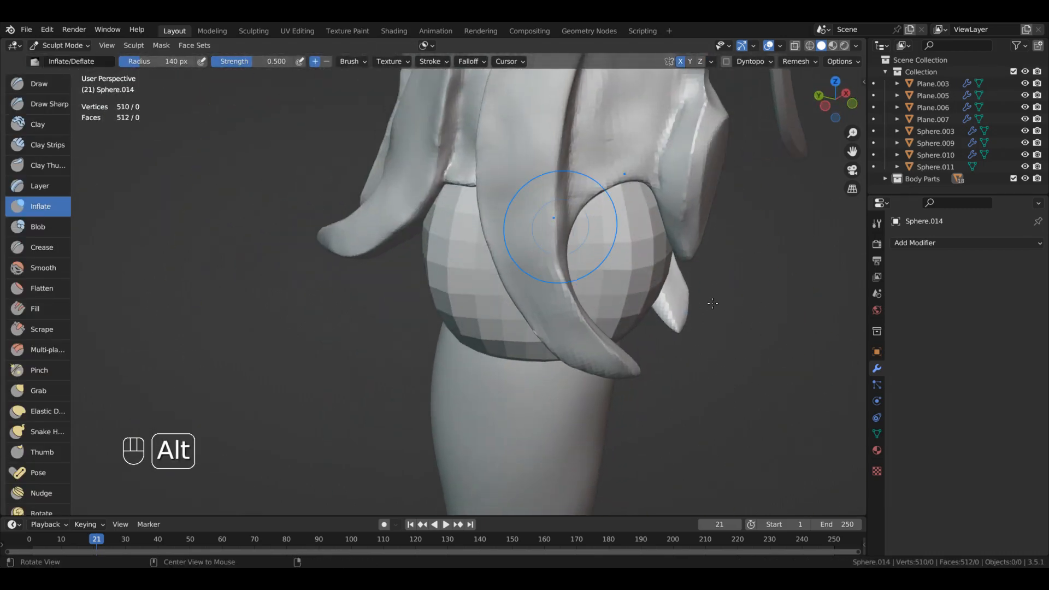
pyautogui.keyDown('alt'); pyautogui.moveTo(683, 306); pyautogui.dragTo(786, 302); pyautogui.keyUp('alt')
pyautogui.keyDown('alt'); pyautogui.keyDown('shift'); pyautogui.moveTo(591, 306); pyautogui.dragTo(622, 320); pyautogui.keyUp('shift'); pyautogui.keyUp('alt')
pyautogui.scroll(1, 622, 320)
pyautogui.keyDown('alt'); pyautogui.moveTo(546, 317); pyautogui.dragTo(609, 286); pyautogui.keyUp('alt')
pyautogui.moveTo(609, 390)
pyautogui.keyDown('alt'); pyautogui.mouseDown()
pyautogui.moveTo(686, 283)
pyautogui.moveTo(680, 411)
pyautogui.moveTo(694, 383)
pyautogui.mouseUp(); pyautogui.keyUp('alt')
pyautogui.press('g')
pyautogui.moveTo(546, 267); pyautogui.dragTo(548, 254)
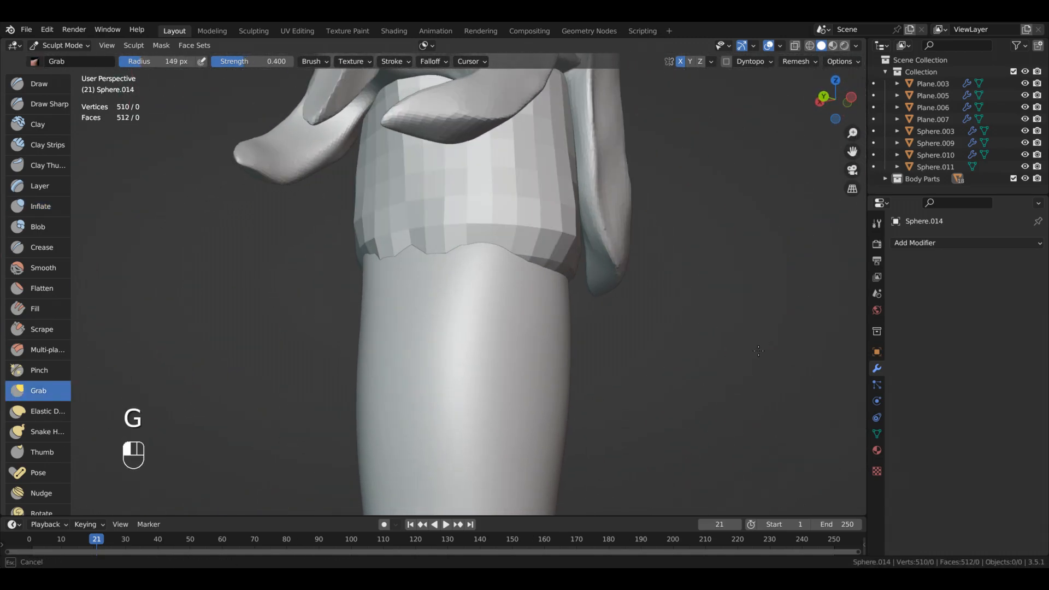
pyautogui.keyDown('alt'); pyautogui.moveTo(579, 306); pyautogui.dragTo(520, 296); pyautogui.keyUp('alt')
pyautogui.keyDown('alt'); pyautogui.moveTo(520, 251); pyautogui.dragTo(492, 262); pyautogui.keyUp('alt')
pyautogui.moveTo(579, 339)
pyautogui.keyDown('alt'); pyautogui.mouseDown()
pyautogui.moveTo(669, 341)
pyautogui.moveTo(637, 340)
pyautogui.mouseUp(); pyautogui.keyUp('alt')
# Flare the knee piece's lower rim outward around the leg with the Grab brush.
pyautogui.moveTo(534, 227)
pyautogui.keyDown('alt'); pyautogui.mouseDown()
pyautogui.moveTo(491, 431)
pyautogui.moveTo(521, 286)
pyautogui.mouseUp(); pyautogui.keyUp('alt')
pyautogui.moveTo(744, 322)
pyautogui.keyDown('alt'); pyautogui.mouseDown()
pyautogui.moveTo(637, 320)
pyautogui.moveTo(597, 254)
pyautogui.mouseUp(); pyautogui.keyUp('alt')
pyautogui.moveTo(700, 306)
pyautogui.keyDown('alt'); pyautogui.mouseDown()
pyautogui.moveTo(762, 325)
pyautogui.moveTo(702, 342)
pyautogui.mouseUp(); pyautogui.keyUp('alt')
pyautogui.keyDown('alt'); pyautogui.keyDown('shift'); pyautogui.moveTo(702, 342); pyautogui.dragTo(661, 303); pyautogui.keyUp('shift'); pyautogui.keyUp('alt')
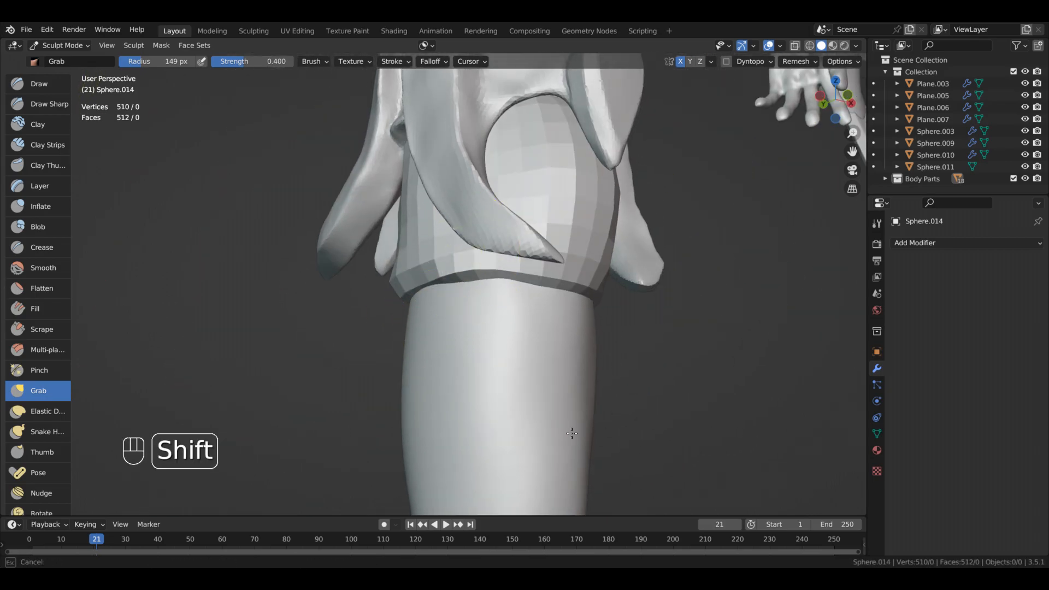
pyautogui.keyDown('alt'); pyautogui.moveTo(660, 413); pyautogui.dragTo(528, 350); pyautogui.keyUp('alt')
pyautogui.moveTo(513, 284)
pyautogui.keyDown('alt'); pyautogui.mouseDown()
pyautogui.moveTo(656, 349)
pyautogui.moveTo(636, 322)
pyautogui.mouseUp(); pyautogui.keyUp('alt')
pyautogui.moveTo(470, 229); pyautogui.dragTo(462, 219)
# Draw out the outer corners and back of the knee piece's rim with the Grab brush.
pyautogui.moveTo(487, 189)
pyautogui.keyDown('alt'); pyautogui.mouseDown()
pyautogui.moveTo(552, 230)
pyautogui.moveTo(645, 219)
pyautogui.mouseUp(); pyautogui.keyUp('alt')
pyautogui.moveTo(645, 218)
pyautogui.keyDown('alt'); pyautogui.keyDown('shift'); pyautogui.mouseDown()
pyautogui.moveTo(634, 252)
pyautogui.moveTo(731, 330)
pyautogui.mouseUp(); pyautogui.keyUp('shift'); pyautogui.keyUp('alt')
pyautogui.keyDown('alt'); pyautogui.moveTo(480, 241); pyautogui.dragTo(617, 314); pyautogui.keyUp('alt')
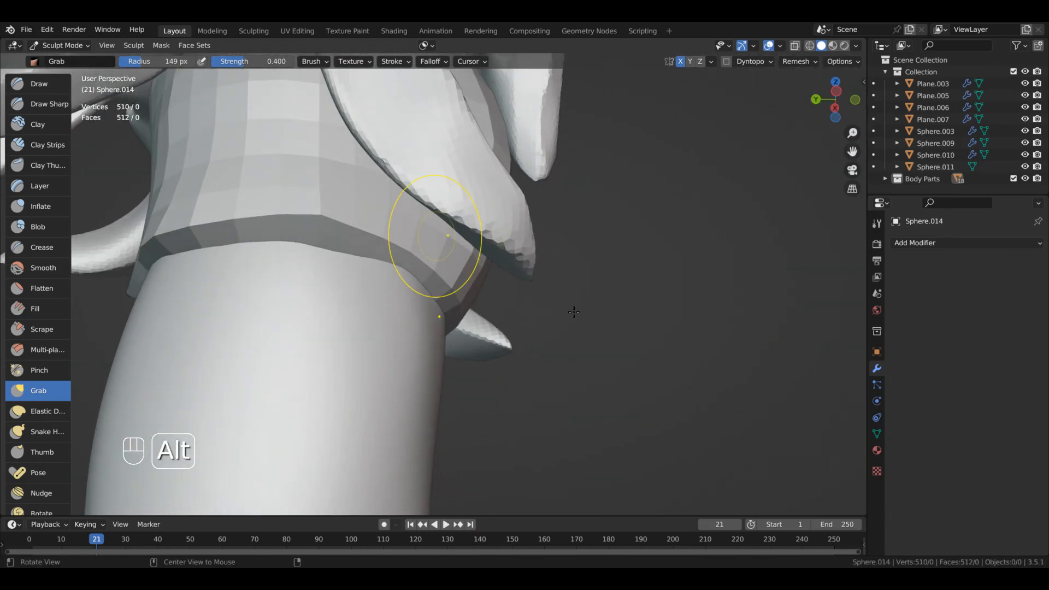
pyautogui.keyDown('alt'); pyautogui.moveTo(612, 369); pyautogui.dragTo(545, 248); pyautogui.keyUp('alt')
pyautogui.keyDown('alt'); pyautogui.moveTo(648, 259); pyautogui.dragTo(629, 215); pyautogui.keyUp('alt')
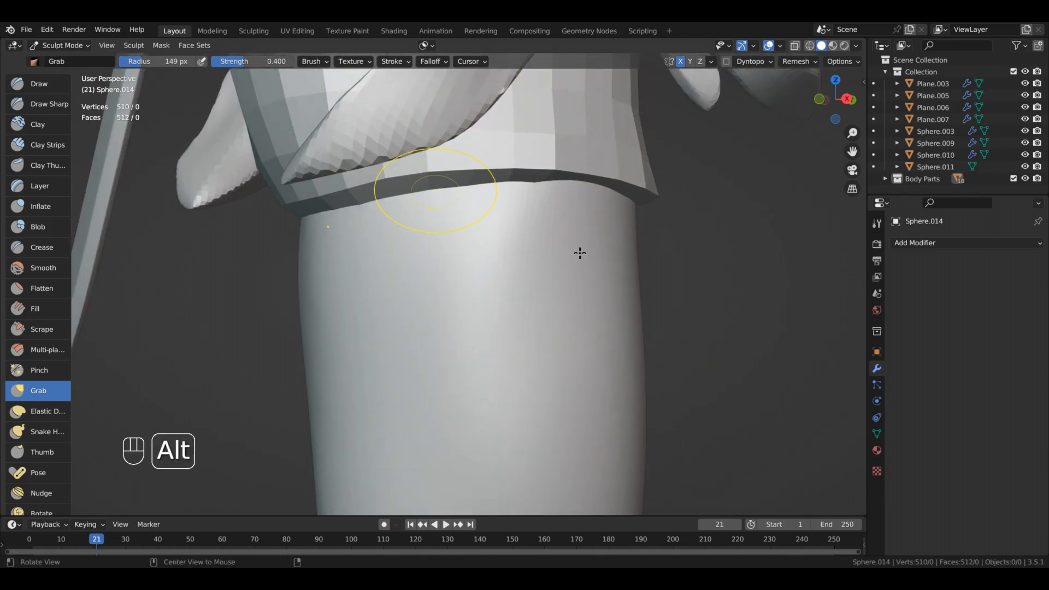
pyautogui.moveTo(580, 253)
pyautogui.keyDown('alt'); pyautogui.mouseDown()
pyautogui.moveTo(615, 350)
pyautogui.moveTo(593, 251)
pyautogui.mouseUp(); pyautogui.keyUp('alt')
pyautogui.keyDown('alt'); pyautogui.moveTo(687, 282); pyautogui.dragTo(714, 325); pyautogui.keyUp('alt')
# Adjust the volume of the knee piece's flared rim with the Inflate brush.
pyautogui.press('4')
pyautogui.keyDown('alt'); pyautogui.moveTo(664, 300); pyautogui.dragTo(431, 293); pyautogui.keyUp('alt')
pyautogui.keyDown('ctrl'); pyautogui.keyDown('alt'); pyautogui.moveTo(576, 398); pyautogui.dragTo(454, 236); pyautogui.keyUp('alt'); pyautogui.keyUp('ctrl')
pyautogui.moveTo(605, 317)
pyautogui.keyDown('alt'); pyautogui.mouseDown()
pyautogui.moveTo(585, 328)
pyautogui.moveTo(627, 295)
pyautogui.moveTo(749, 427)
pyautogui.moveTo(696, 321)
pyautogui.moveTo(618, 325)
pyautogui.mouseUp(); pyautogui.keyUp('alt')
# Try to sharpen the rim's edge with a Draw Sharp stroke.
pyautogui.press('2')
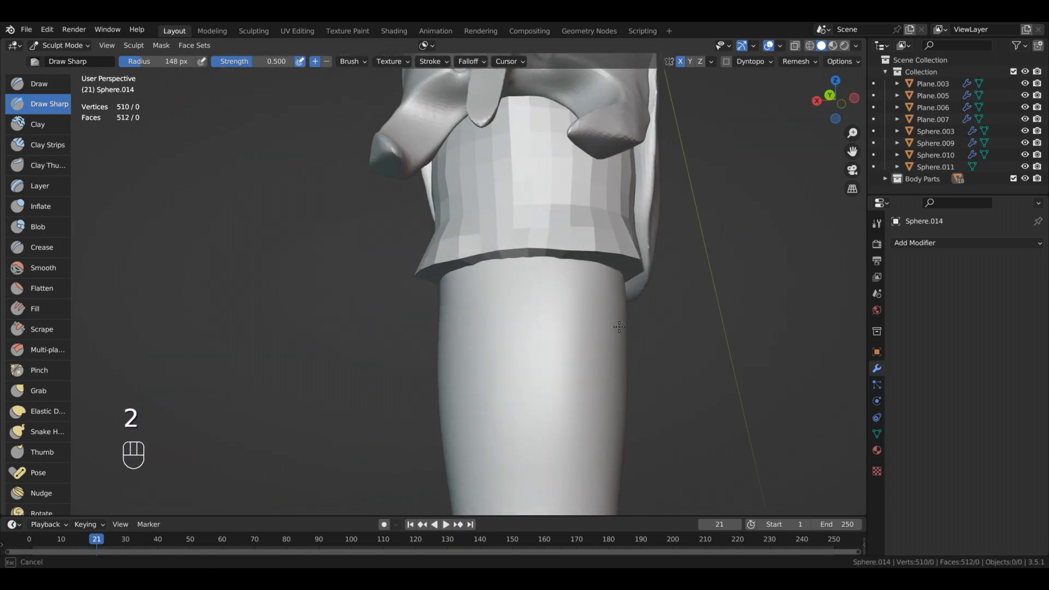
pyautogui.keyDown('alt'); pyautogui.moveTo(683, 320); pyautogui.dragTo(645, 317); pyautogui.keyUp('alt')
pyautogui.moveTo(550, 246); pyautogui.dragTo(555, 237)
pyautogui.keyDown('alt'); pyautogui.moveTo(656, 311); pyautogui.dragTo(694, 312); pyautogui.keyUp('alt')
pyautogui.hotkey('ctrl', 'z')
# Remesh the knee piece with a voxel size of about 0.0545 m.
pyautogui.moveTo(825, 314)
pyautogui.keyDown('alt'); pyautogui.mouseDown()
pyautogui.moveTo(798, 318)
pyautogui.moveTo(1031, 254)
pyautogui.mouseUp(); pyautogui.keyUp('alt')
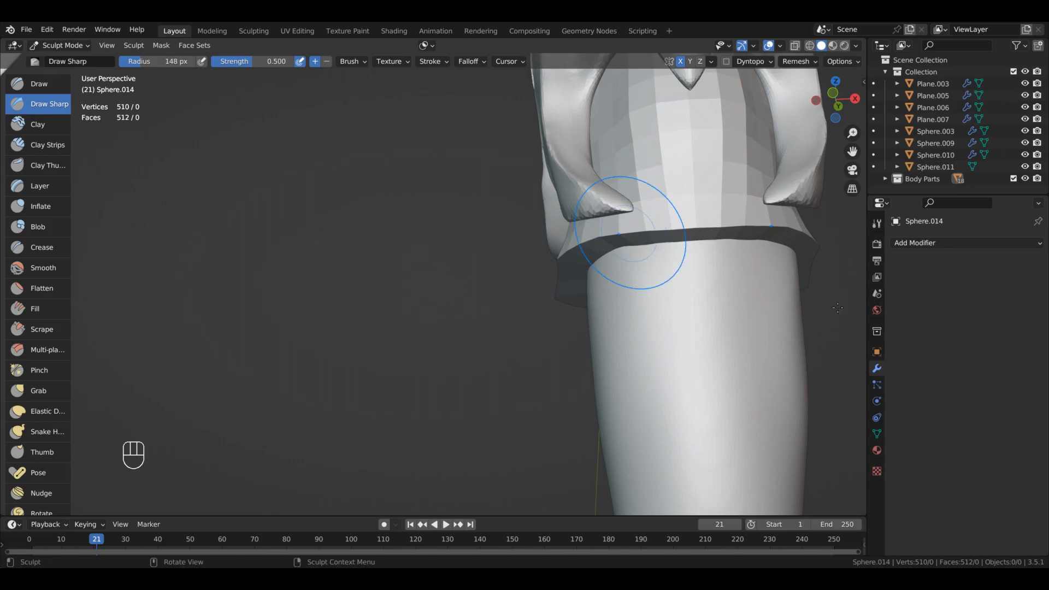
pyautogui.keyDown('alt'); pyautogui.moveTo(838, 308); pyautogui.dragTo(905, 229); pyautogui.keyUp('alt')
pyautogui.keyDown('ctrl'); pyautogui.keyDown('alt'); pyautogui.moveTo(904, 194); pyautogui.dragTo(896, 274); pyautogui.keyUp('alt'); pyautogui.keyUp('ctrl')
pyautogui.moveTo(896, 273)
pyautogui.keyDown('alt'); pyautogui.mouseDown()
pyautogui.moveTo(776, 333)
pyautogui.moveTo(881, 344)
pyautogui.moveTo(754, 306)
pyautogui.moveTo(658, 258)
pyautogui.moveTo(777, 291)
pyautogui.mouseUp(); pyautogui.keyUp('alt')
pyautogui.hotkey('ctrl', 'r')
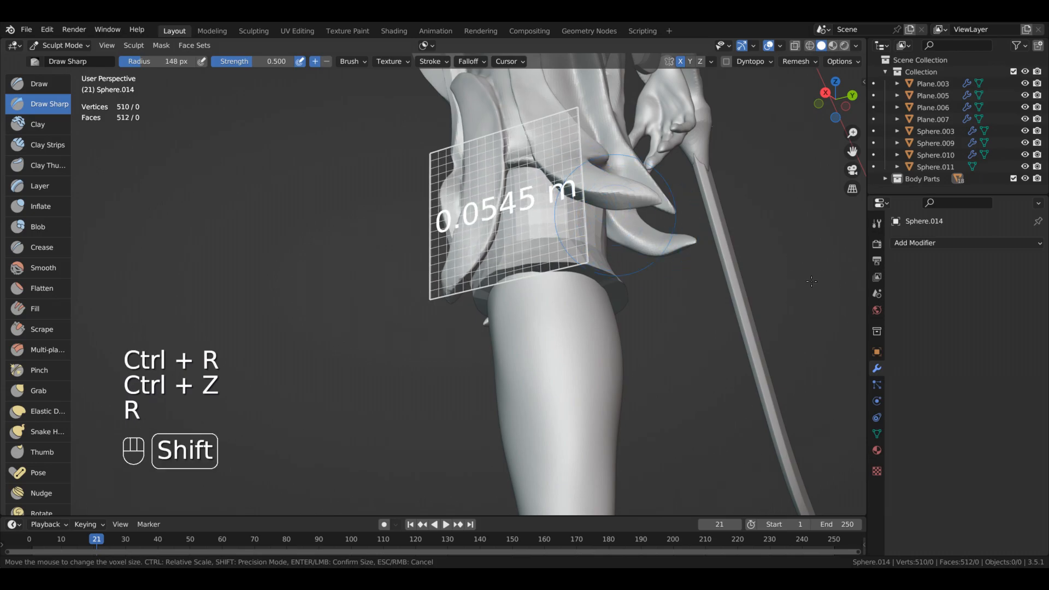
pyautogui.keyDown('alt'); pyautogui.moveTo(699, 289); pyautogui.dragTo(704, 317); pyautogui.keyUp('alt')
pyautogui.moveTo(902, 373)
pyautogui.keyDown('alt'); pyautogui.mouseDown()
pyautogui.moveTo(1011, 372)
pyautogui.moveTo(885, 345)
pyautogui.mouseUp(); pyautogui.keyUp('alt')
# Undo the latest strokes on the remeshed knee piece and redo one step.
pyautogui.moveTo(478, 228)
pyautogui.keyDown('alt'); pyautogui.mouseDown()
pyautogui.moveTo(407, 246)
pyautogui.moveTo(608, 343)
pyautogui.moveTo(705, 323)
pyautogui.mouseUp(); pyautogui.keyUp('alt')
pyautogui.hotkey('ctrl', 'z')
pyautogui.hotkey('ctrl', 'z')
pyautogui.hotkey('ctrl', 'z')
pyautogui.hotkey('ctrl', 'z')
pyautogui.hotkey('ctrl', 'shift', 'z')
pyautogui.moveTo(629, 323)
pyautogui.keyDown('alt'); pyautogui.mouseDown()
pyautogui.moveTo(688, 317)
pyautogui.moveTo(627, 290)
pyautogui.mouseUp(); pyautogui.keyUp('alt')
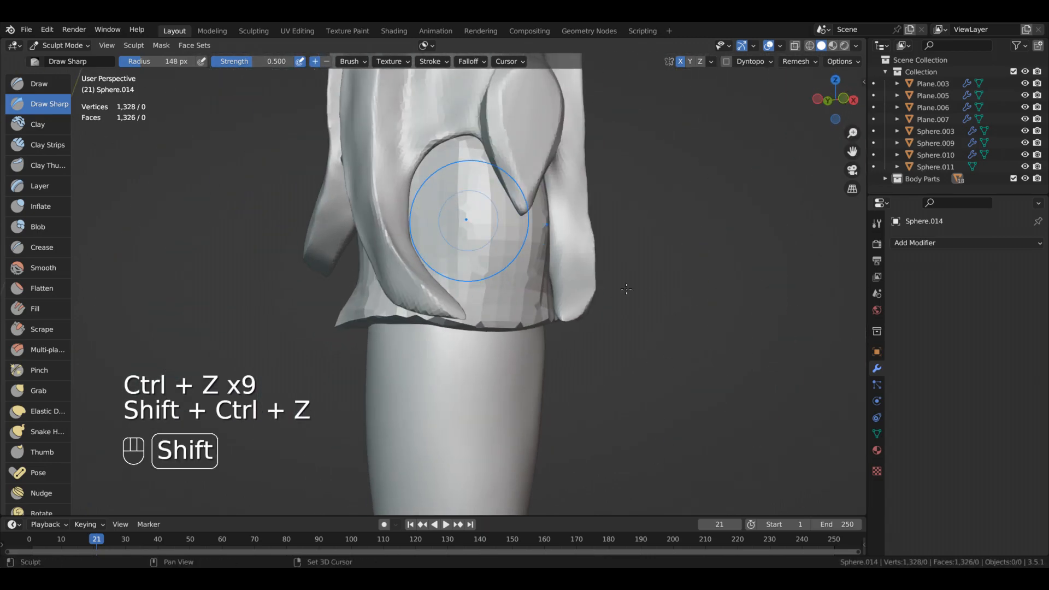
pyautogui.moveTo(722, 319)
pyautogui.keyDown('alt'); pyautogui.mouseDown()
pyautogui.moveTo(698, 241)
pyautogui.moveTo(686, 299)
pyautogui.mouseUp(); pyautogui.keyUp('alt')
# Fill out the remeshed knee piece under the thigh armour with the Inflate brush and a resized Grab brush.
pyautogui.press('4')
pyautogui.moveTo(522, 227)
pyautogui.keyDown('alt'); pyautogui.mouseDown()
pyautogui.moveTo(404, 192)
pyautogui.moveTo(614, 357)
pyautogui.moveTo(609, 334)
pyautogui.mouseUp(); pyautogui.keyUp('alt')
pyautogui.press('g')
pyautogui.press('f')
pyautogui.click(614, 339)
pyautogui.moveTo(597, 366)
pyautogui.keyDown('alt'); pyautogui.mouseDown(button='middle')
pyautogui.moveTo(585, 237)
pyautogui.moveTo(556, 382)
pyautogui.moveTo(459, 323)
pyautogui.mouseUp(button='middle'); pyautogui.keyUp('alt')
pyautogui.moveTo(459, 322)
pyautogui.keyDown('alt'); pyautogui.keyDown('shift'); pyautogui.mouseDown(button='middle')
pyautogui.moveTo(388, 293)
pyautogui.moveTo(572, 315)
pyautogui.moveTo(608, 372)
pyautogui.moveTo(595, 339)
pyautogui.moveTo(620, 304)
pyautogui.moveTo(637, 320)
pyautogui.moveTo(714, 298)
pyautogui.moveTo(651, 341)
pyautogui.moveTo(495, 349)
pyautogui.mouseUp(button='middle'); pyautogui.keyUp('shift'); pyautogui.keyUp('alt')
pyautogui.press('4')
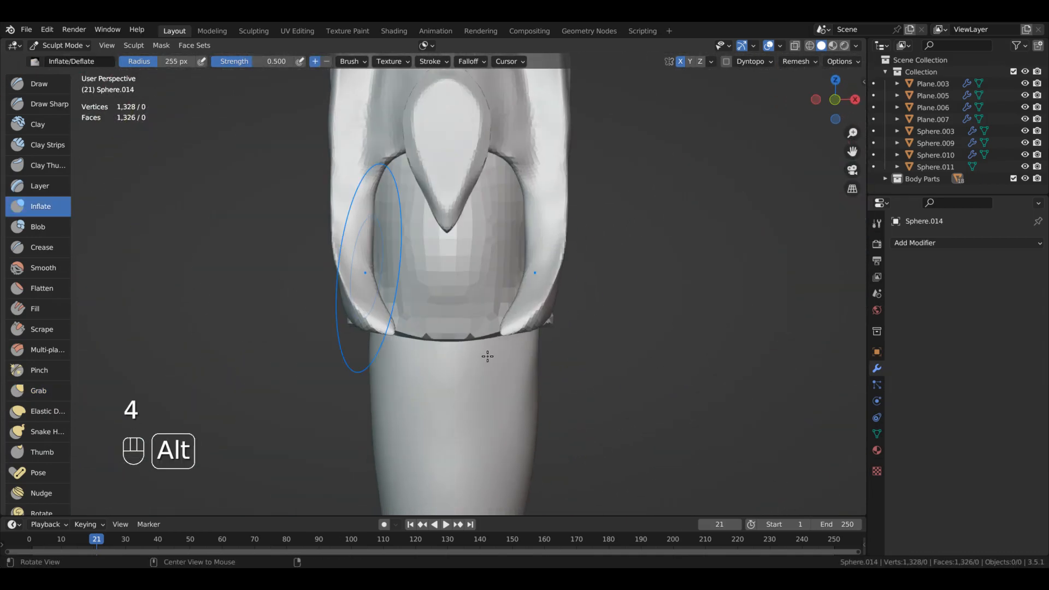
# Remesh the knee piece again with a finer voxel size of about 0.015 m.
pyautogui.keyDown('alt'); pyautogui.moveTo(644, 353); pyautogui.dragTo(621, 427, button='middle'); pyautogui.keyUp('alt')
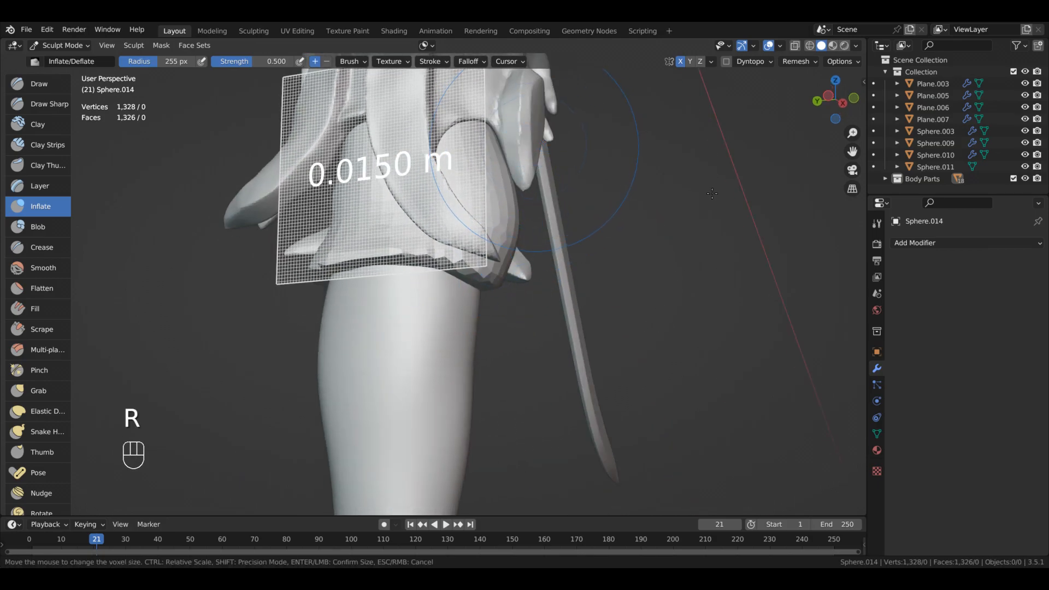
pyautogui.moveTo(570, 328)
pyautogui.keyDown('alt'); pyautogui.mouseDown(button='middle')
pyautogui.moveTo(668, 300)
pyautogui.moveTo(573, 320)
pyautogui.moveTo(650, 349)
pyautogui.mouseUp(button='middle'); pyautogui.keyUp('alt')
pyautogui.keyDown('ctrl'); pyautogui.keyDown('alt'); pyautogui.moveTo(650, 350); pyautogui.dragTo(653, 415, button='middle'); pyautogui.keyUp('alt'); pyautogui.keyUp('ctrl')
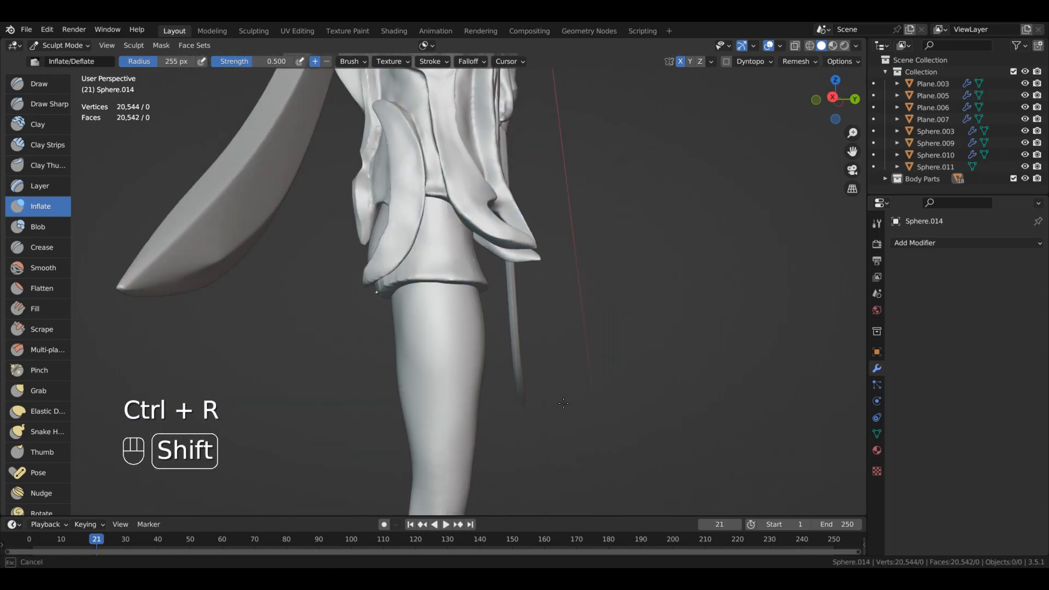
pyautogui.keyDown('alt'); pyautogui.moveTo(563, 403); pyautogui.dragTo(664, 377, button='middle'); pyautogui.keyUp('alt')
pyautogui.moveTo(664, 377)
pyautogui.keyDown('alt'); pyautogui.keyDown('shift'); pyautogui.mouseDown(button='middle')
pyautogui.moveTo(675, 361)
pyautogui.moveTo(593, 372)
pyautogui.moveTo(648, 415)
pyautogui.mouseUp(button='middle'); pyautogui.keyUp('shift'); pyautogui.keyUp('alt')
pyautogui.moveTo(648, 415)
pyautogui.keyDown('ctrl'); pyautogui.keyDown('alt'); pyautogui.mouseDown(button='middle')
pyautogui.moveTo(650, 327)
pyautogui.moveTo(687, 335)
pyautogui.moveTo(689, 377)
pyautogui.mouseUp(button='middle'); pyautogui.keyUp('alt'); pyautogui.keyUp('ctrl')
# Sculpt curved relief outlining a kneecap on the front of the knee piece with the Draw Sharp brush, undoing the unwanted stroke.
pyautogui.press('2')
pyautogui.keyDown('alt'); pyautogui.moveTo(759, 284); pyautogui.dragTo(697, 275, button='middle'); pyautogui.keyUp('alt')
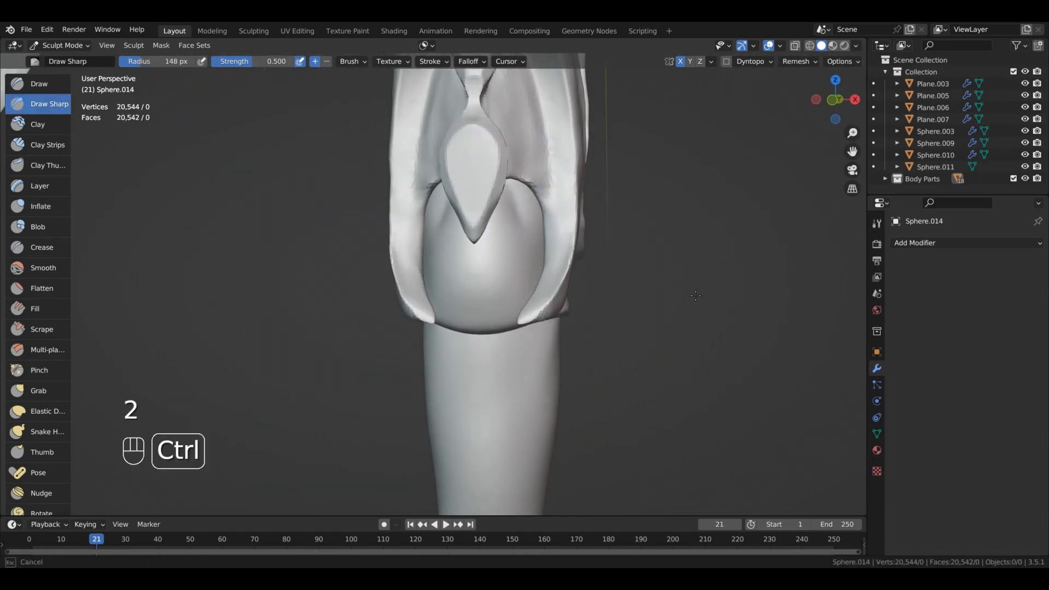
pyautogui.keyDown('alt'); pyautogui.moveTo(812, 326); pyautogui.dragTo(645, 248, button='middle'); pyautogui.keyUp('alt')
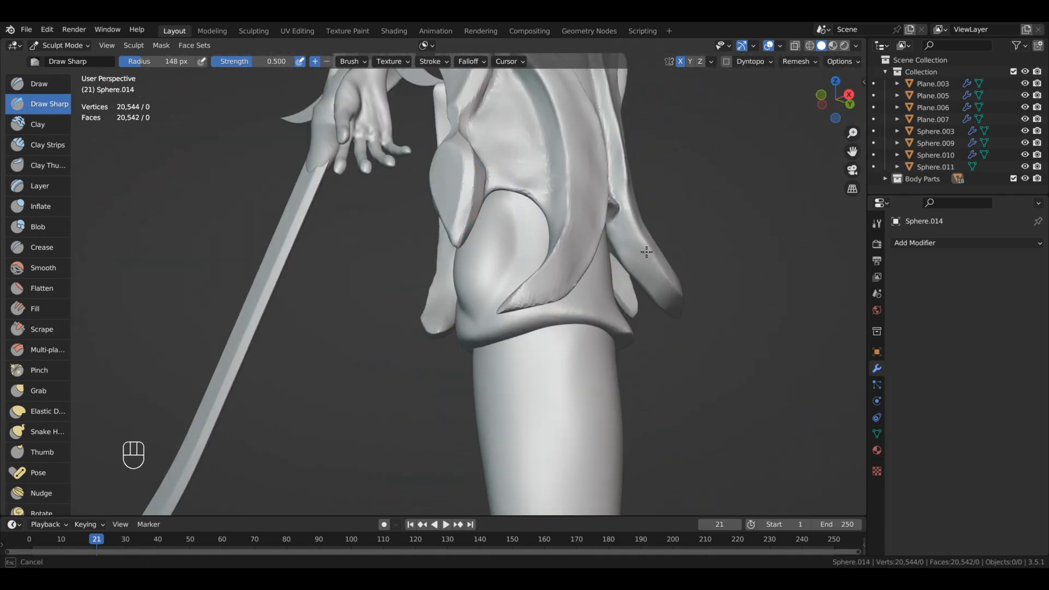
pyautogui.keyDown('alt'); pyautogui.moveTo(666, 315); pyautogui.dragTo(658, 300); pyautogui.keyUp('alt')
pyautogui.moveTo(675, 292)
pyautogui.mouseDown()
pyautogui.moveTo(670, 328)
pyautogui.moveTo(645, 364)
pyautogui.mouseUp()
pyautogui.moveTo(651, 339)
pyautogui.keyDown('alt'); pyautogui.mouseDown()
pyautogui.moveTo(759, 339)
pyautogui.moveTo(656, 337)
pyautogui.mouseUp(); pyautogui.keyUp('alt')
pyautogui.hotkey('ctrl', 'z')
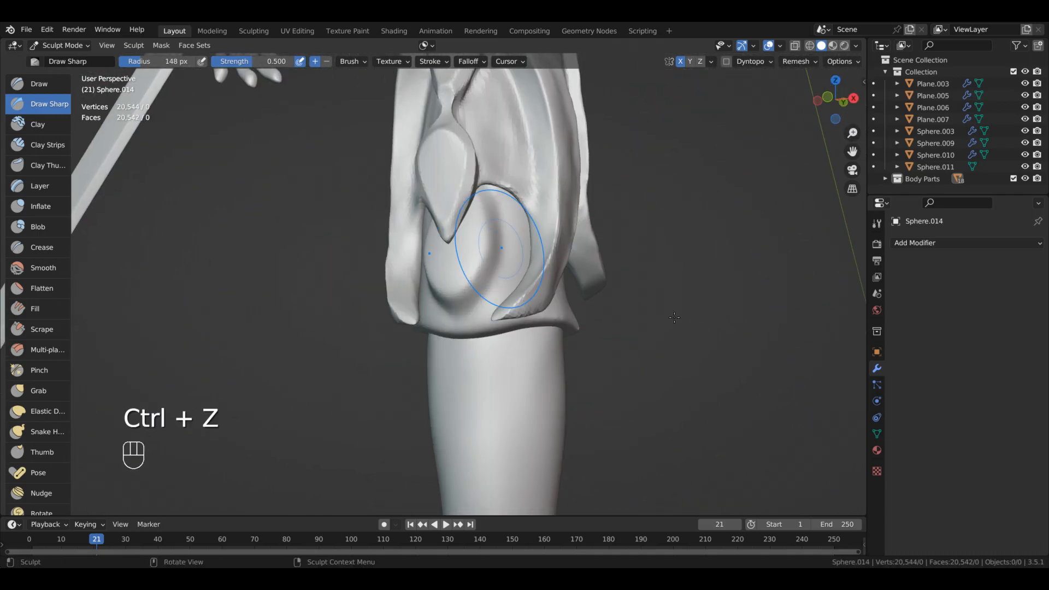
pyautogui.moveTo(650, 394); pyautogui.dragTo(736, 304, button='middle')
pyautogui.moveTo(654, 433)
pyautogui.mouseDown(button='middle')
pyautogui.moveTo(721, 302)
pyautogui.moveTo(701, 292)
pyautogui.moveTo(805, 200)
pyautogui.mouseUp(button='middle')
# Refine the kneecap's shape on the knee piece with the Grab brush.
pyautogui.press('g')
pyautogui.moveTo(668, 187)
pyautogui.keyDown('alt'); pyautogui.mouseDown(button='middle')
pyautogui.moveTo(698, 230)
pyautogui.moveTo(825, 225)
pyautogui.mouseUp(button='middle'); pyautogui.keyUp('alt')
pyautogui.moveTo(682, 337)
pyautogui.keyDown('alt'); pyautogui.mouseDown(button='middle')
pyautogui.moveTo(621, 241)
pyautogui.moveTo(569, 328)
pyautogui.moveTo(649, 284)
pyautogui.mouseUp(button='middle'); pyautogui.keyUp('alt')
pyautogui.keyDown('alt'); pyautogui.moveTo(649, 284); pyautogui.dragTo(710, 289); pyautogui.keyUp('alt')
pyautogui.moveTo(710, 290)
pyautogui.keyDown('ctrl'); pyautogui.keyDown('alt'); pyautogui.mouseDown()
pyautogui.moveTo(678, 263)
pyautogui.moveTo(685, 333)
pyautogui.mouseUp(); pyautogui.keyUp('alt'); pyautogui.keyUp('ctrl')
pyautogui.moveTo(691, 314)
pyautogui.keyDown('alt'); pyautogui.mouseDown()
pyautogui.moveTo(754, 307)
pyautogui.moveTo(646, 309)
pyautogui.moveTo(710, 302)
pyautogui.mouseUp(); pyautogui.keyUp('alt')
# Try to flatten the kneecap's side surfaces with the Scrape brush.
pyautogui.press('6')
pyautogui.moveTo(634, 277)
pyautogui.keyDown('shift'); pyautogui.mouseDown()
pyautogui.moveTo(627, 287)
pyautogui.moveTo(651, 293)
pyautogui.moveTo(678, 287)
pyautogui.mouseUp(); pyautogui.keyUp('shift')
pyautogui.hotkey('ctrl', 'z')
pyautogui.keyDown('ctrl'); pyautogui.keyDown('alt'); pyautogui.moveTo(678, 287); pyautogui.dragTo(690, 327); pyautogui.keyUp('alt'); pyautogui.keyUp('ctrl')
pyautogui.moveTo(686, 306); pyautogui.dragTo(745, 566)
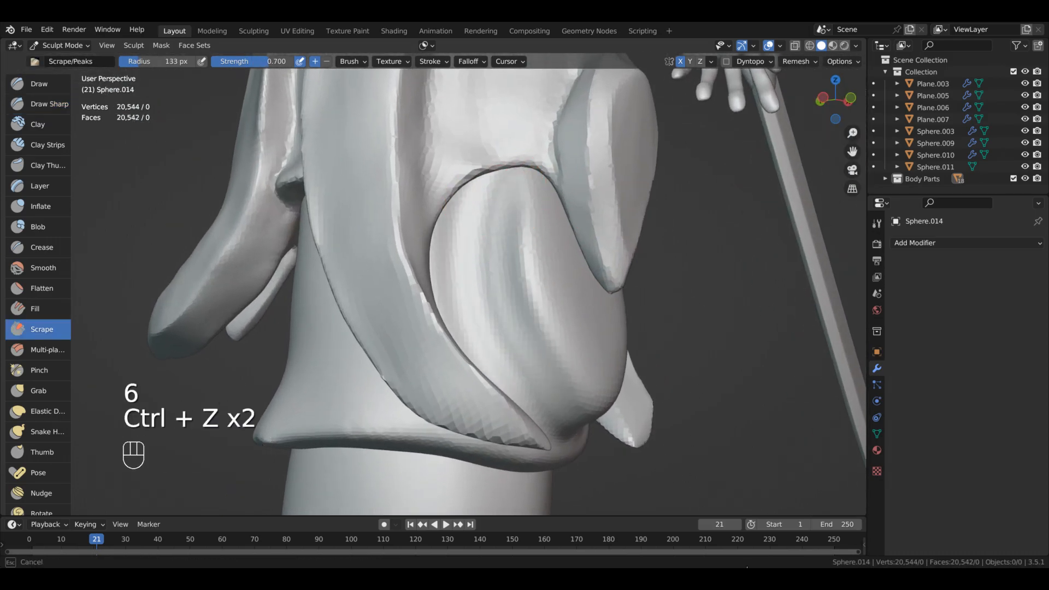
pyautogui.keyDown('ctrl'); pyautogui.keyDown('alt'); pyautogui.moveTo(666, 439); pyautogui.dragTo(694, 306); pyautogui.keyUp('alt'); pyautogui.keyUp('ctrl')
pyautogui.keyDown('alt'); pyautogui.moveTo(694, 306); pyautogui.dragTo(641, 217); pyautogui.keyUp('alt')
pyautogui.hotkey('ctrl', 'z')
pyautogui.hotkey('ctrl', 'z')
pyautogui.hotkey('ctrl', 'z')
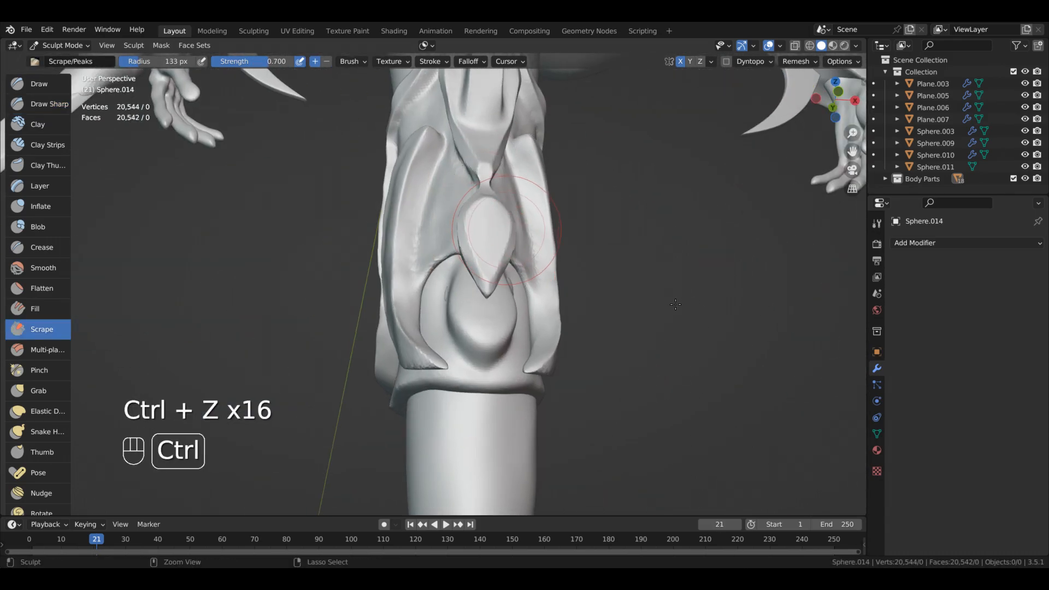
pyautogui.keyDown('ctrl'); pyautogui.keyDown('alt'); pyautogui.moveTo(677, 310); pyautogui.dragTo(624, 359); pyautogui.keyUp('alt'); pyautogui.keyUp('ctrl')
# Define the crease beside the kneecap with the Draw Sharp brush and undo the last stroke.
pyautogui.press('2')
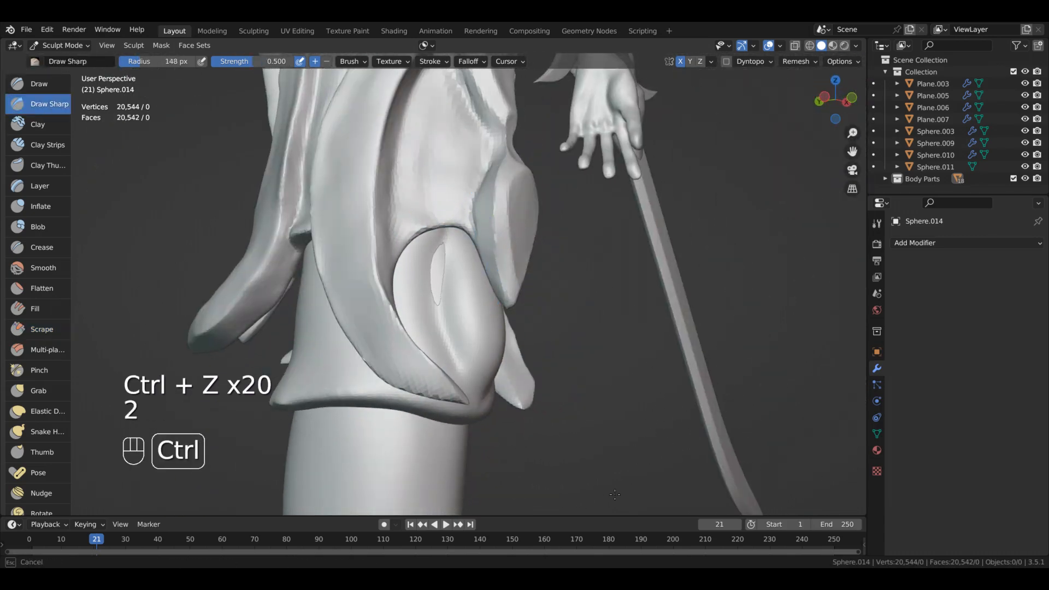
pyautogui.keyDown('alt'); pyautogui.moveTo(614, 494); pyautogui.dragTo(602, 328); pyautogui.keyUp('alt')
pyautogui.hotkey('ctrl', 'z')
pyautogui.moveTo(729, 479)
pyautogui.keyDown('alt'); pyautogui.mouseDown()
pyautogui.moveTo(759, 332)
pyautogui.moveTo(717, 340)
pyautogui.moveTo(735, 335)
pyautogui.moveTo(757, 297)
pyautogui.moveTo(701, 318)
pyautogui.moveTo(697, 367)
pyautogui.moveTo(571, 299)
pyautogui.mouseUp(); pyautogui.keyUp('alt')
# Duplicate the thigh armour in Object Mode and move the copy about 2.23 m down along Z onto the lower leg.
pyautogui.hotkey('ctrl', 'Tab')
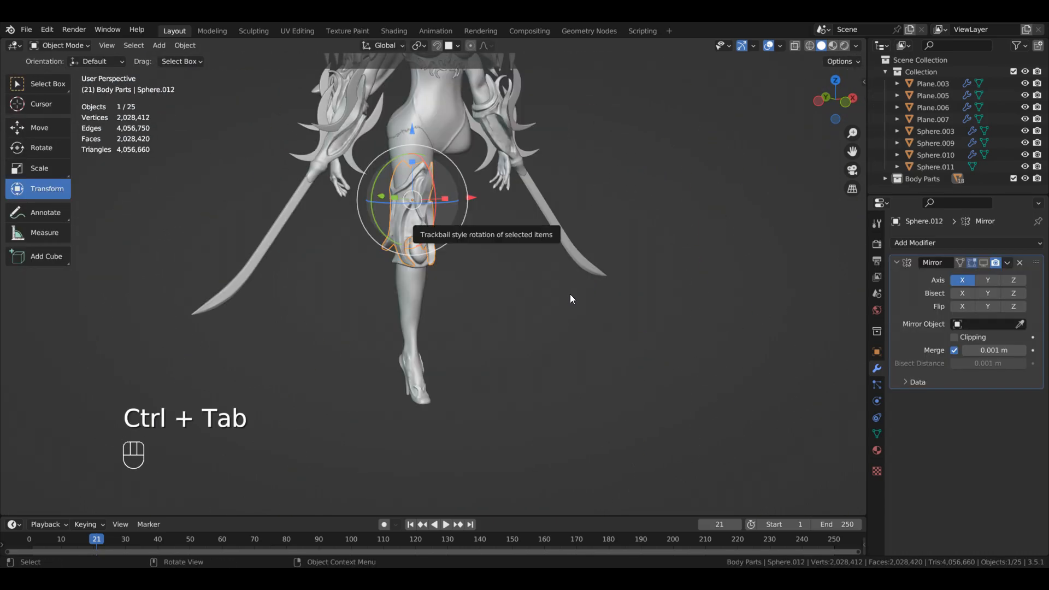
pyautogui.hotkey('shift', 'd')
pyautogui.rightClick(568, 239)
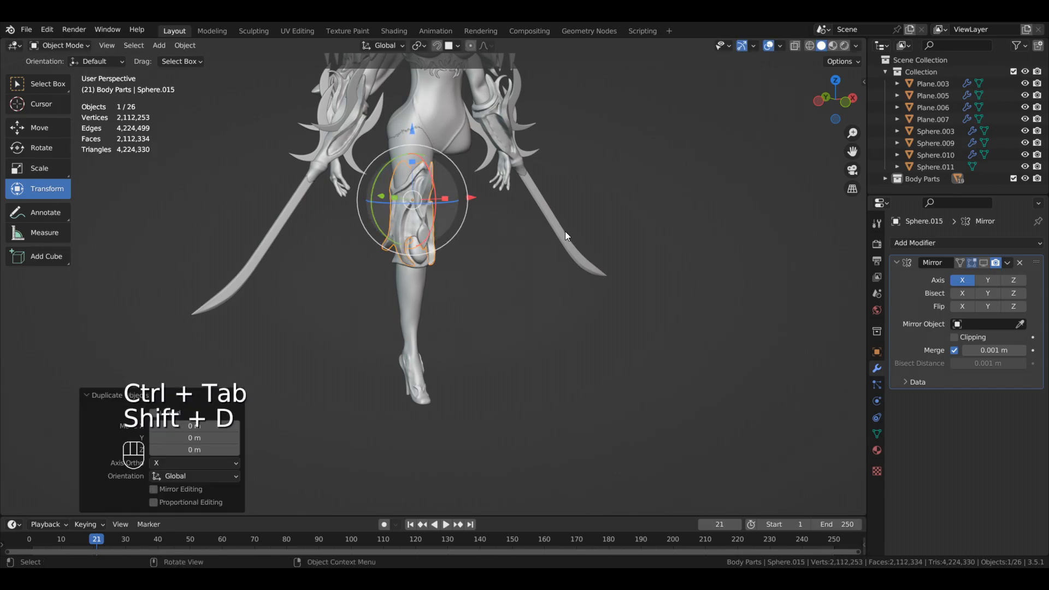
pyautogui.press('g')
pyautogui.press('z')
pyautogui.keyDown('alt'); pyautogui.moveTo(566, 287); pyautogui.dragTo(716, 398, button='middle'); pyautogui.keyUp('alt')
pyautogui.scroll(5, 610, 413)
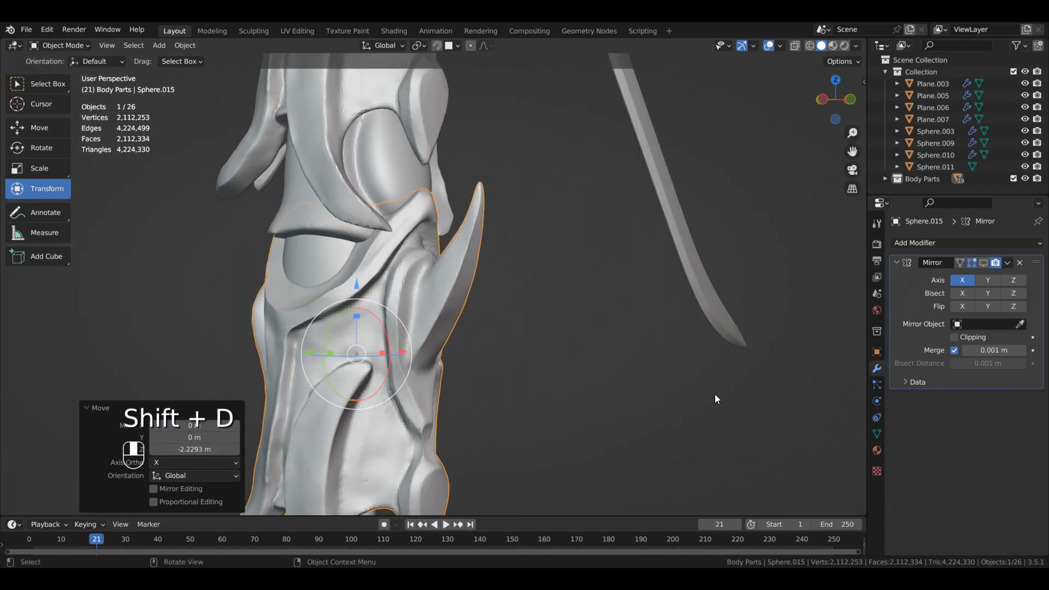
# Rotate the duplicated armour 180° about the Y axis.
pyautogui.scroll(-4, 546, 394)
pyautogui.keyDown('shift'); pyautogui.moveTo(576, 389); pyautogui.dragTo(606, 405, button='middle'); pyautogui.keyUp('shift')
pyautogui.scroll(2, 588, 328)
pyautogui.moveTo(605, 405); pyautogui.dragTo(562, 367, button='middle')
pyautogui.write('ry1')
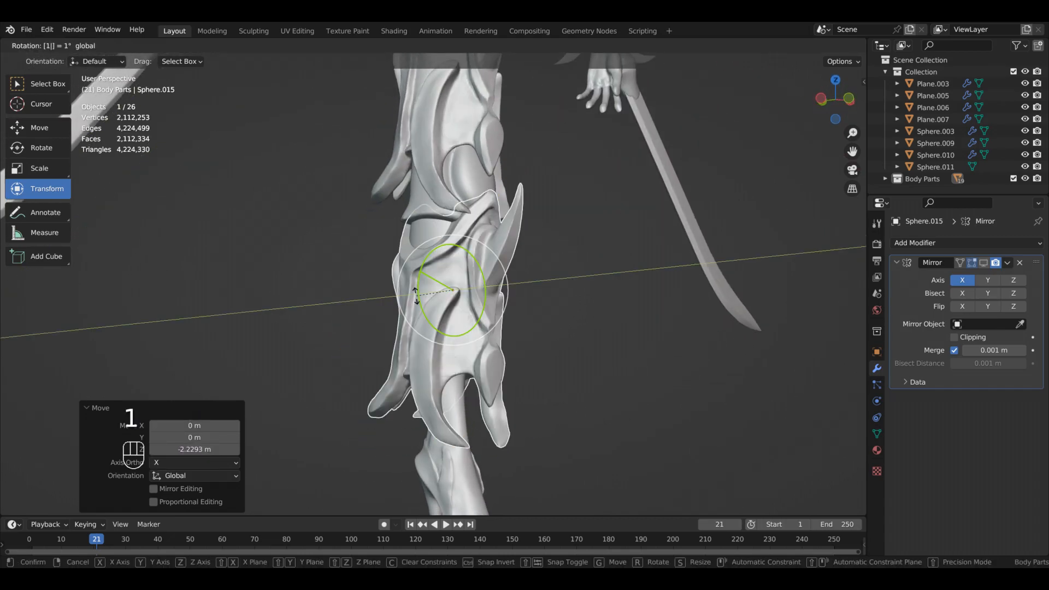
pyautogui.write('80')
pyautogui.press('Return')
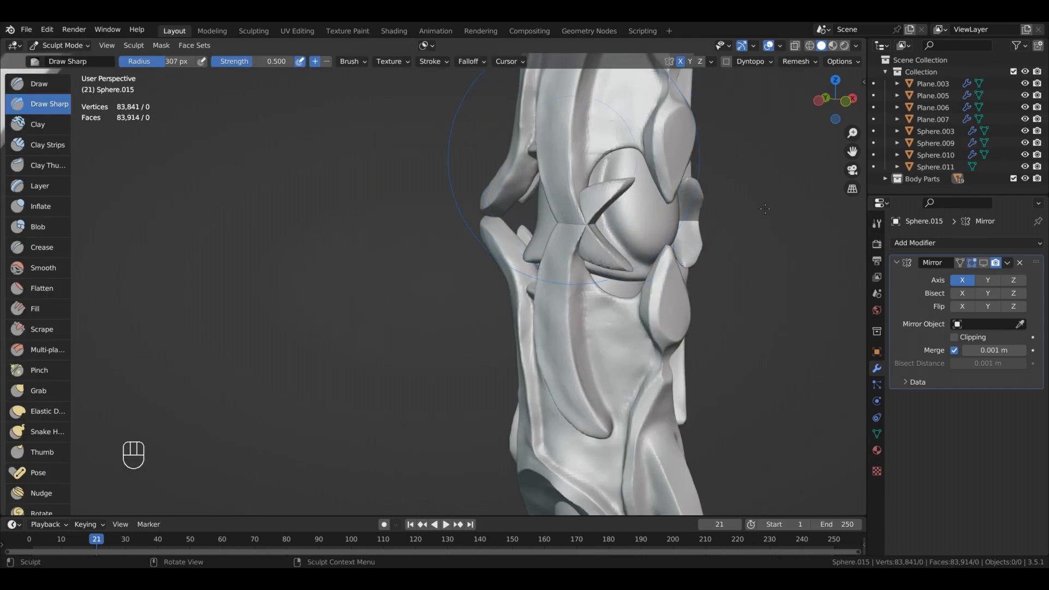
# Pull the lower-leg armour shell outward with the Grab brush to cover the underlying surface poking through it.
pyautogui.moveTo(657, 291); pyautogui.dragTo(597, 246, button='middle')
pyautogui.scroll(3, 546, 263)
pyautogui.moveTo(462, 282)
pyautogui.mouseDown(button='middle')
pyautogui.moveTo(680, 362)
pyautogui.moveTo(675, 377)
pyautogui.moveTo(715, 414)
pyautogui.moveTo(698, 384)
pyautogui.moveTo(669, 371)
pyautogui.mouseUp(button='middle')
pyautogui.click(627, 401)
pyautogui.press('g')
pyautogui.scroll(3, 656, 404)
pyautogui.moveTo(663, 365); pyautogui.dragTo(657, 353)
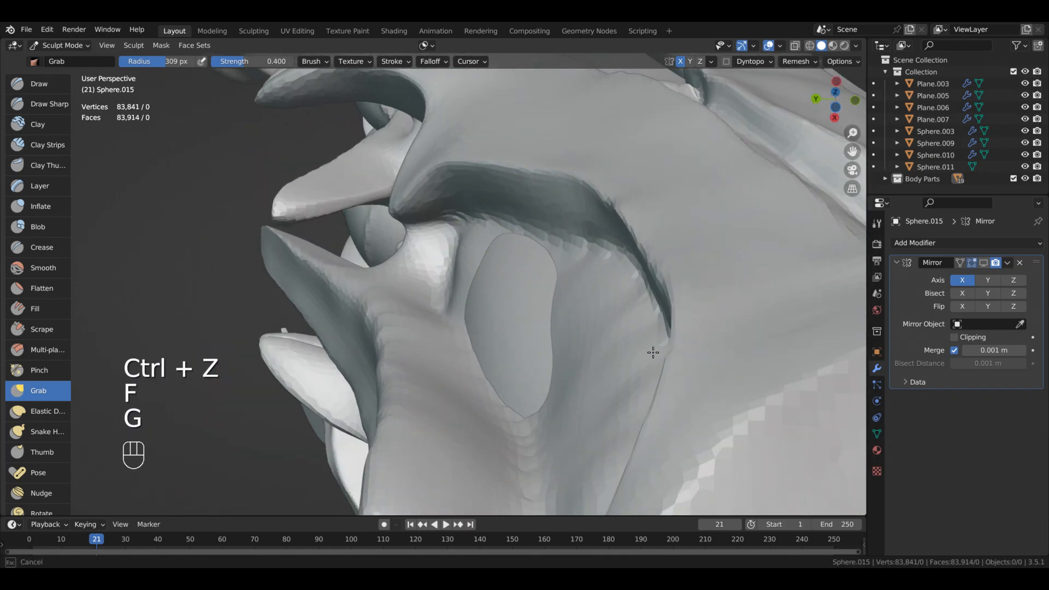
pyautogui.moveTo(607, 370)
pyautogui.mouseDown(button='middle')
pyautogui.moveTo(723, 440)
pyautogui.moveTo(667, 332)
pyautogui.moveTo(724, 354)
pyautogui.moveTo(686, 453)
pyautogui.moveTo(616, 451)
pyautogui.mouseUp(button='middle')
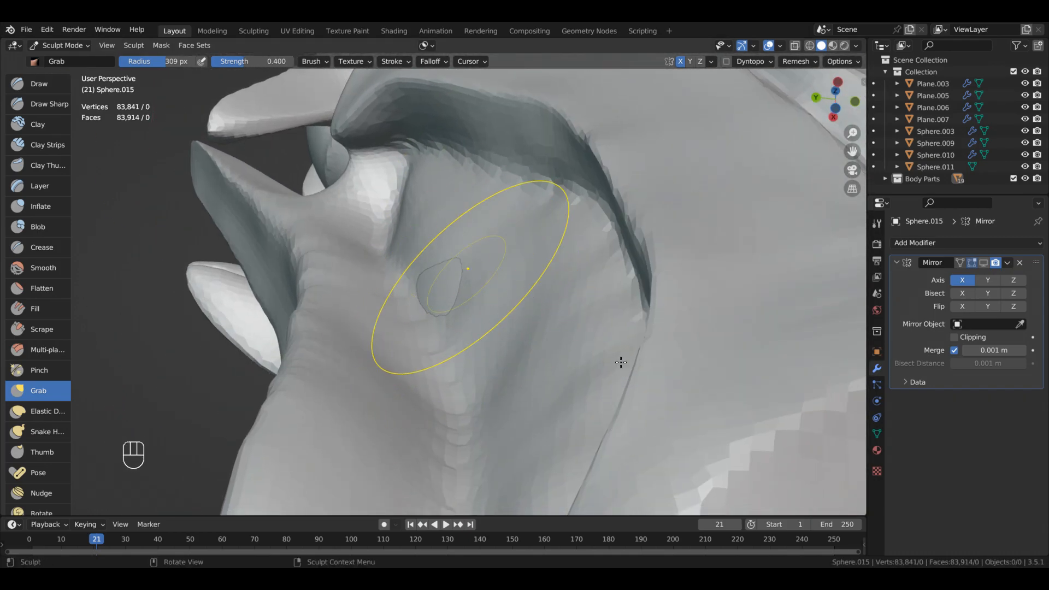
pyautogui.scroll(2, 620, 363)
pyautogui.keyDown('shift'); pyautogui.moveTo(626, 359); pyautogui.dragTo(511, 243, button='middle'); pyautogui.keyUp('shift')
# Undo the last two strokes and flatten the lower-leg armour's protruding lower spike with Line Project, then switch to Object Mode.
pyautogui.hotkey('ctrl', 'z')
pyautogui.hotkey('ctrl', 'z')
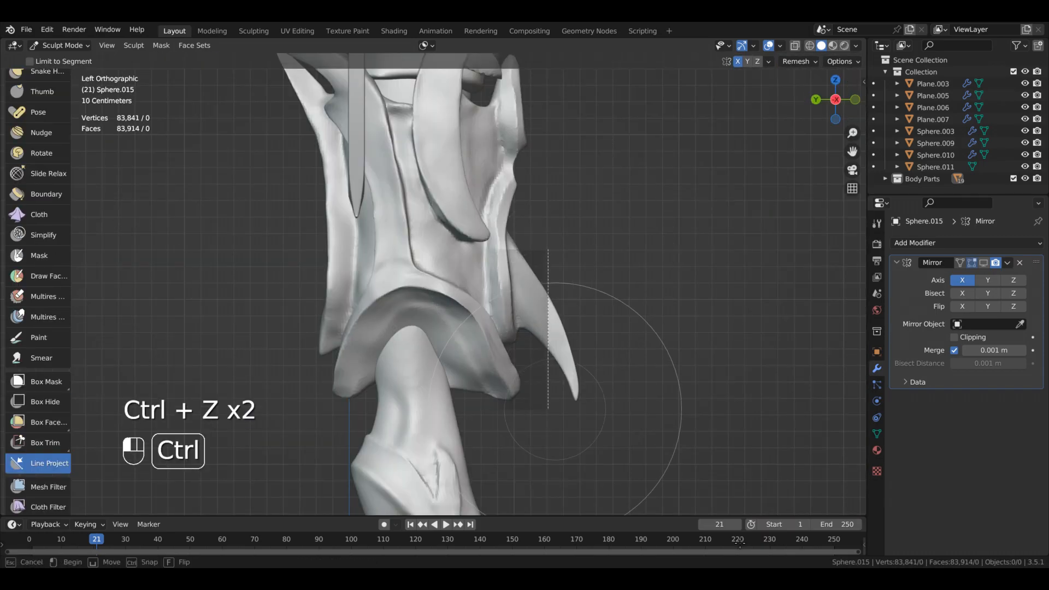
pyautogui.moveTo(547, 393)
pyautogui.mouseDown(button='middle')
pyautogui.moveTo(562, 410)
pyautogui.moveTo(629, 382)
pyautogui.mouseUp(button='middle')
pyautogui.scroll(5, 601, 361)
pyautogui.moveTo(492, 284); pyautogui.dragTo(444, 224, button='middle')
pyautogui.hotkey('ctrl', 'Tab')
pyautogui.click(345, 225)
pyautogui.moveTo(607, 330)
pyautogui.mouseDown(button='middle')
pyautogui.moveTo(667, 344)
pyautogui.moveTo(662, 400)
pyautogui.moveTo(551, 277)
pyautogui.moveTo(689, 317)
pyautogui.mouseUp(button='middle')
pyautogui.scroll(4, 637, 315)
pyautogui.moveTo(643, 288); pyautogui.dragTo(706, 356, button='middle')
pyautogui.scroll(3, 706, 356)
# Return to Sculpt Mode and push the remaining thin spike back into the lower-leg armour with the Grab brush.
pyautogui.hotkey('ctrl', 'Tab')
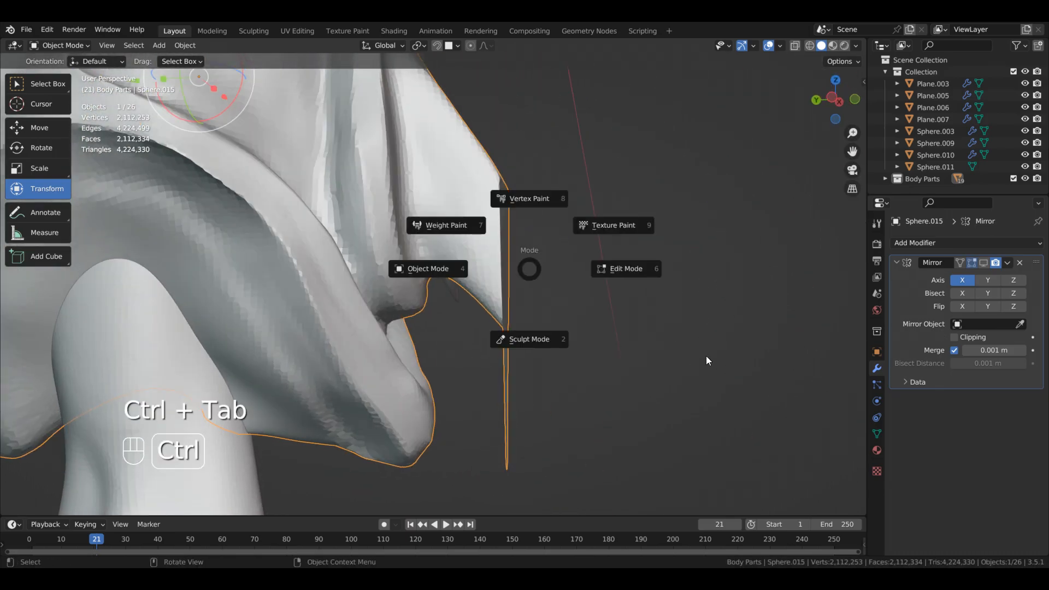
pyautogui.click(530, 339)
pyautogui.press('g')
pyautogui.moveTo(665, 419); pyautogui.dragTo(745, 405, button='middle')
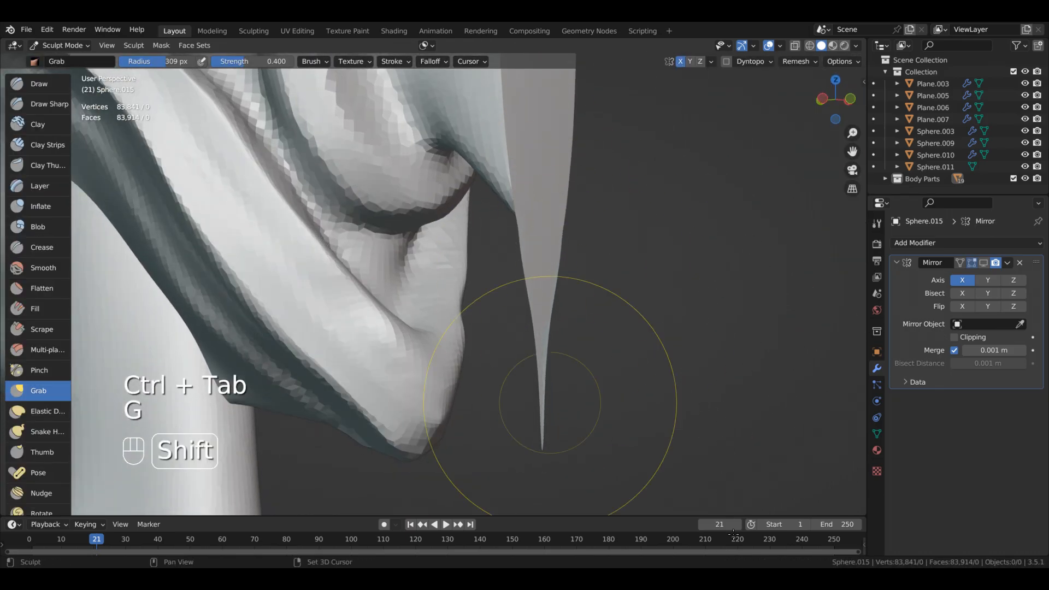
pyautogui.moveTo(725, 161)
pyautogui.mouseDown(button='middle')
pyautogui.moveTo(650, 422)
pyautogui.moveTo(677, 261)
pyautogui.mouseUp(button='middle')
pyautogui.moveTo(696, 325)
pyautogui.mouseDown(button='middle')
pyautogui.moveTo(513, 310)
pyautogui.moveTo(697, 319)
pyautogui.mouseUp(button='middle')
pyautogui.keyDown('ctrl'); pyautogui.moveTo(710, 377); pyautogui.dragTo(751, 257, button='middle'); pyautogui.keyUp('ctrl')
pyautogui.keyDown('shift'); pyautogui.moveTo(757, 257); pyautogui.dragTo(746, 301, button='middle'); pyautogui.keyUp('shift')
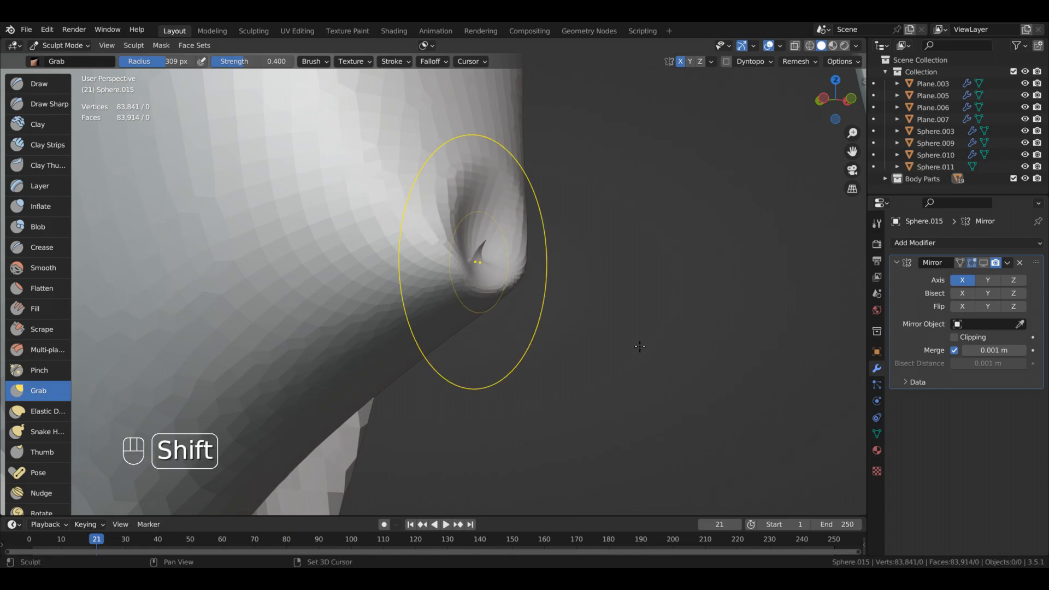
pyautogui.keyDown('ctrl'); pyautogui.moveTo(640, 346); pyautogui.dragTo(628, 416, button='middle'); pyautogui.keyUp('ctrl')
pyautogui.moveTo(558, 364)
pyautogui.mouseDown(button='middle')
pyautogui.moveTo(605, 353)
pyautogui.moveTo(758, 419)
pyautogui.moveTo(520, 383)
pyautogui.mouseUp(button='middle')
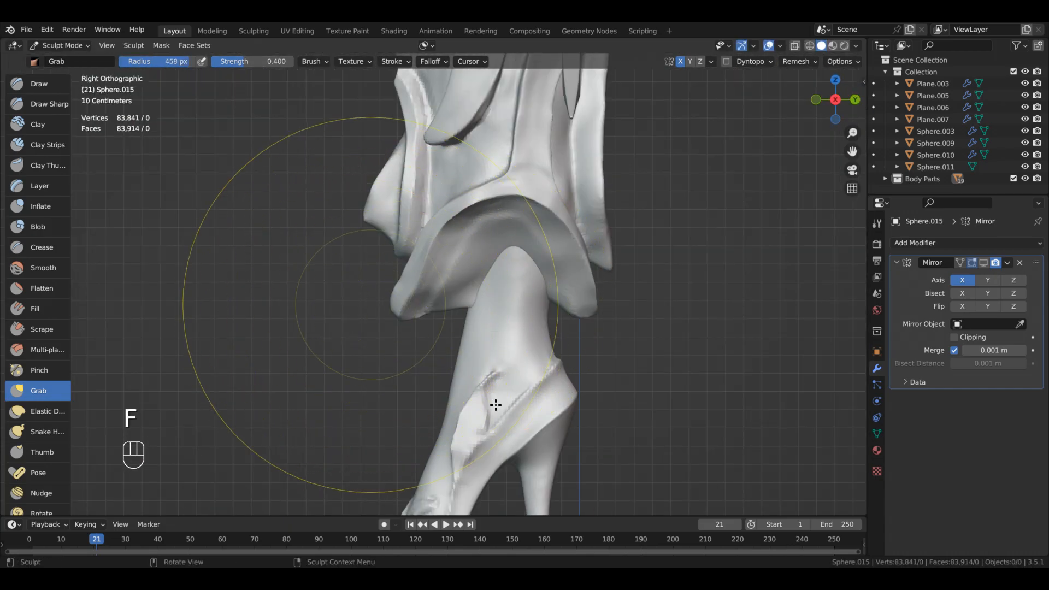
# Reshape the lower rim of the armour around the ankle with a 458 px Grab brush.
pyautogui.moveTo(623, 397)
pyautogui.keyDown('alt'); pyautogui.mouseDown(button='middle')
pyautogui.moveTo(583, 274)
pyautogui.moveTo(532, 371)
pyautogui.mouseUp(button='middle'); pyautogui.keyUp('alt')
pyautogui.moveTo(532, 372); pyautogui.dragTo(618, 383, button='middle')
pyautogui.keyDown('ctrl'); pyautogui.moveTo(637, 459); pyautogui.dragTo(646, 218, button='middle'); pyautogui.keyUp('ctrl')
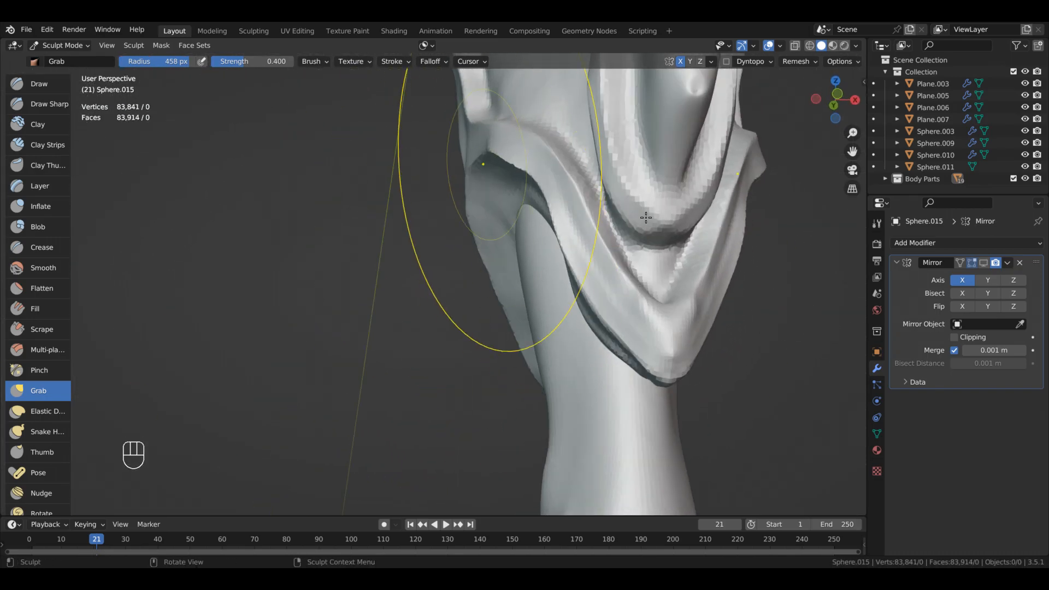
pyautogui.moveTo(705, 290); pyautogui.dragTo(738, 278, button='middle')
pyautogui.moveTo(738, 276); pyautogui.dragTo(776, 366)
pyautogui.moveTo(629, 328)
pyautogui.mouseDown(button='middle')
pyautogui.moveTo(776, 311)
pyautogui.moveTo(765, 262)
pyautogui.mouseUp(button='middle')
pyautogui.moveTo(683, 295); pyautogui.dragTo(688, 308)
pyautogui.moveTo(640, 303); pyautogui.dragTo(612, 304, button='middle')
pyautogui.moveTo(452, 277); pyautogui.dragTo(740, 366, button='middle')
pyautogui.moveTo(569, 274); pyautogui.dragTo(727, 328, button='middle')
pyautogui.keyDown('shift'); pyautogui.moveTo(727, 328); pyautogui.dragTo(727, 239, button='middle'); pyautogui.keyUp('shift')
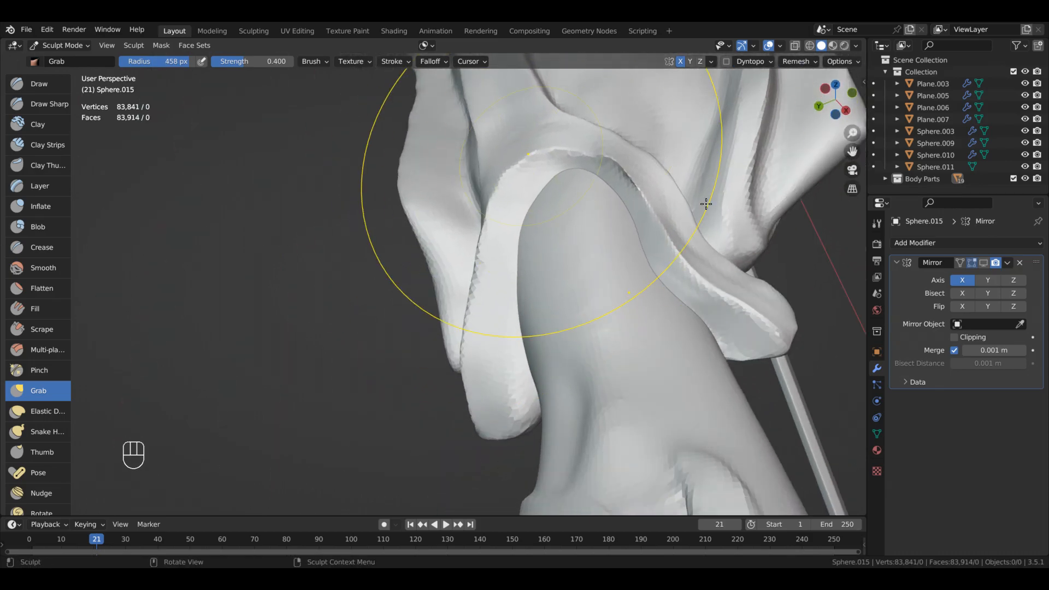
# Set the Grab brush radius to 192 px and adjust the armour's lower section where the leg shows through.
pyautogui.moveTo(777, 461)
pyautogui.mouseDown(button='middle')
pyautogui.moveTo(487, 218)
pyautogui.moveTo(413, 338)
pyautogui.moveTo(490, 297)
pyautogui.mouseUp(button='middle')
pyautogui.press('f')
pyautogui.keyDown('ctrl'); pyautogui.moveTo(649, 321); pyautogui.dragTo(462, 313, button='middle'); pyautogui.keyUp('ctrl')
pyautogui.moveTo(771, 355)
pyautogui.mouseDown(button='middle')
pyautogui.moveTo(720, 359)
pyautogui.moveTo(744, 386)
pyautogui.mouseUp(button='middle')
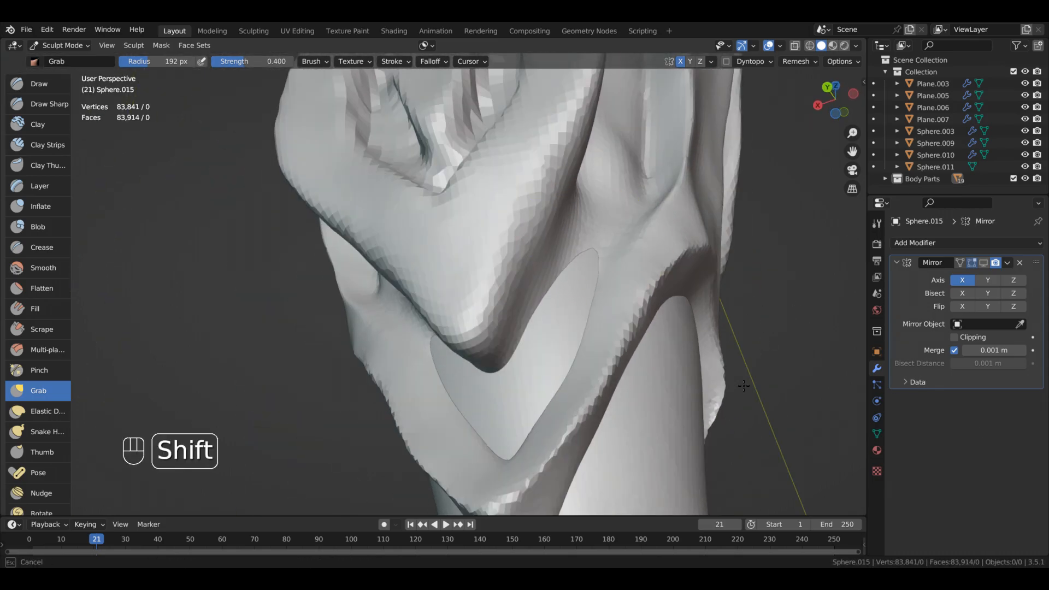
pyautogui.moveTo(695, 535); pyautogui.dragTo(642, 364, button='middle')
# Switch sculpting to the thigh armour and pull its rear prongs into curved points with the Grab brush.
pyautogui.hotkey('alt', 'q')
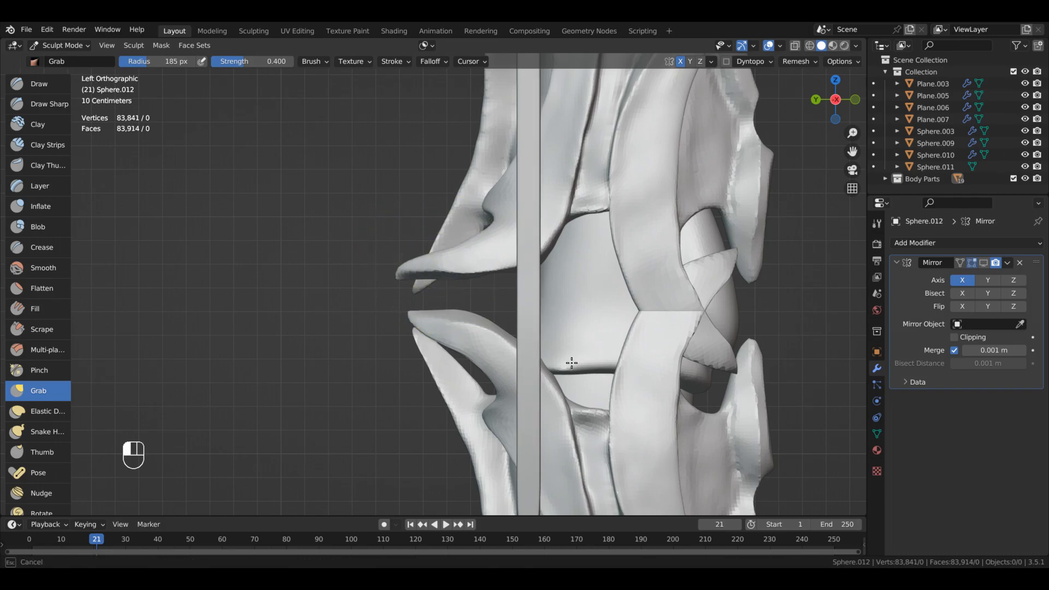
pyautogui.moveTo(655, 351); pyautogui.dragTo(802, 340, button='middle')
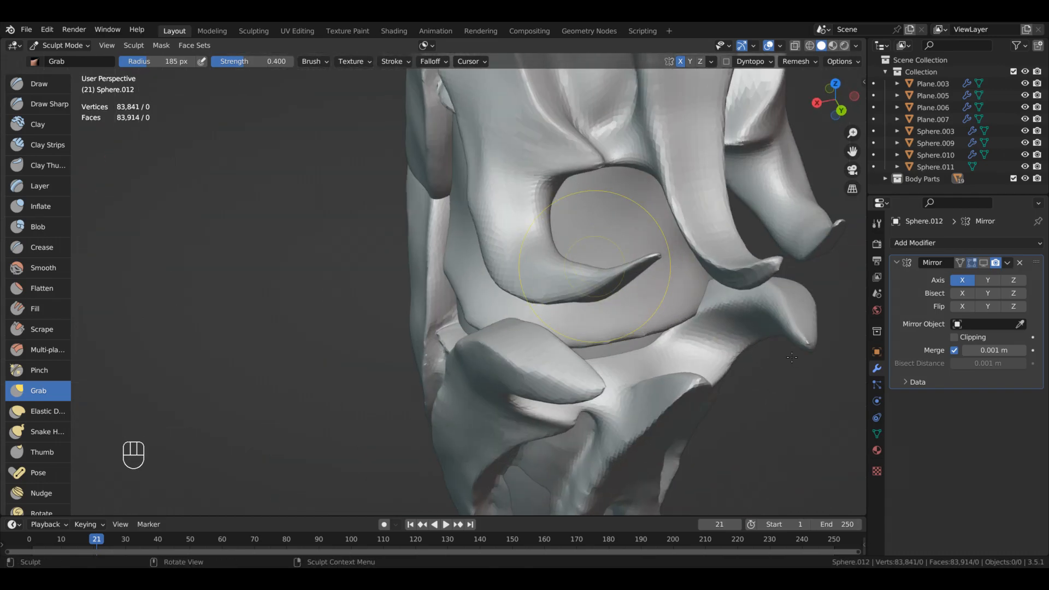
pyautogui.moveTo(763, 355)
pyautogui.keyDown('alt'); pyautogui.mouseDown()
pyautogui.moveTo(601, 333)
pyautogui.moveTo(555, 410)
pyautogui.moveTo(492, 437)
pyautogui.moveTo(637, 465)
pyautogui.moveTo(655, 427)
pyautogui.moveTo(519, 306)
pyautogui.mouseUp(); pyautogui.keyUp('alt')
pyautogui.moveTo(519, 306)
pyautogui.keyDown('alt'); pyautogui.keyDown('shift'); pyautogui.mouseDown()
pyautogui.moveTo(563, 265)
pyautogui.moveTo(740, 255)
pyautogui.moveTo(884, 378)
pyautogui.moveTo(819, 328)
pyautogui.moveTo(497, 234)
pyautogui.moveTo(601, 382)
pyautogui.moveTo(715, 494)
pyautogui.moveTo(617, 310)
pyautogui.mouseUp(); pyautogui.keyUp('shift'); pyautogui.keyUp('alt')
# Switch back to the lower-leg armour and push down the upper end of its raised side band, undoing unwanted strokes.
pyautogui.hotkey('alt', 'q')
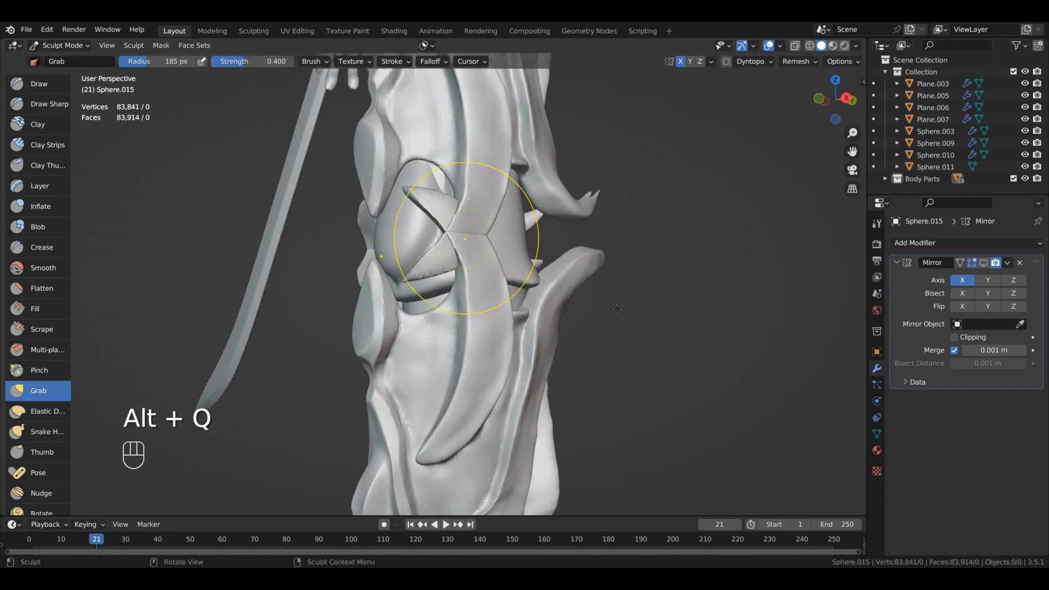
pyautogui.keyDown('alt'); pyautogui.moveTo(642, 450); pyautogui.dragTo(664, 465); pyautogui.keyUp('alt')
pyautogui.keyDown('ctrl'); pyautogui.keyDown('alt'); pyautogui.moveTo(664, 464); pyautogui.dragTo(703, 417); pyautogui.keyUp('alt'); pyautogui.keyUp('ctrl')
pyautogui.hotkey('ctrl', 'z')
pyautogui.moveTo(642, 376)
pyautogui.keyDown('alt'); pyautogui.mouseDown()
pyautogui.moveTo(704, 356)
pyautogui.moveTo(765, 229)
pyautogui.mouseUp(); pyautogui.keyUp('alt')
pyautogui.keyDown('alt'); pyautogui.keyDown('shift'); pyautogui.moveTo(681, 494); pyautogui.dragTo(698, 419); pyautogui.keyUp('shift'); pyautogui.keyUp('alt')
pyautogui.moveTo(560, 396)
pyautogui.keyDown('alt'); pyautogui.mouseDown()
pyautogui.moveTo(620, 431)
pyautogui.moveTo(598, 505)
pyautogui.mouseUp(); pyautogui.keyUp('alt')
pyautogui.moveTo(628, 426)
pyautogui.keyDown('alt'); pyautogui.mouseDown()
pyautogui.moveTo(683, 393)
pyautogui.moveTo(710, 404)
pyautogui.mouseUp(); pyautogui.keyUp('alt')
pyautogui.moveTo(749, 410)
pyautogui.keyDown('alt'); pyautogui.mouseDown()
pyautogui.moveTo(720, 364)
pyautogui.moveTo(645, 313)
pyautogui.mouseUp(); pyautogui.keyUp('alt')
pyautogui.moveTo(651, 396)
pyautogui.keyDown('alt'); pyautogui.mouseDown()
pyautogui.moveTo(688, 361)
pyautogui.moveTo(705, 295)
pyautogui.mouseUp(); pyautogui.keyUp('alt')
pyautogui.moveTo(683, 361)
pyautogui.keyDown('alt'); pyautogui.mouseDown()
pyautogui.moveTo(705, 358)
pyautogui.moveTo(677, 332)
pyautogui.moveTo(715, 61)
pyautogui.mouseUp(); pyautogui.keyUp('alt')
pyautogui.keyDown('ctrl'); pyautogui.keyDown('alt'); pyautogui.moveTo(655, 284); pyautogui.dragTo(645, 349); pyautogui.keyUp('alt'); pyautogui.keyUp('ctrl')
pyautogui.moveTo(645, 350)
pyautogui.keyDown('alt'); pyautogui.keyDown('shift'); pyautogui.mouseDown()
pyautogui.moveTo(607, 273)
pyautogui.moveTo(562, 227)
pyautogui.moveTo(535, 262)
pyautogui.mouseUp(); pyautogui.keyUp('shift'); pyautogui.keyUp('alt')
pyautogui.hotkey('ctrl', 'z')
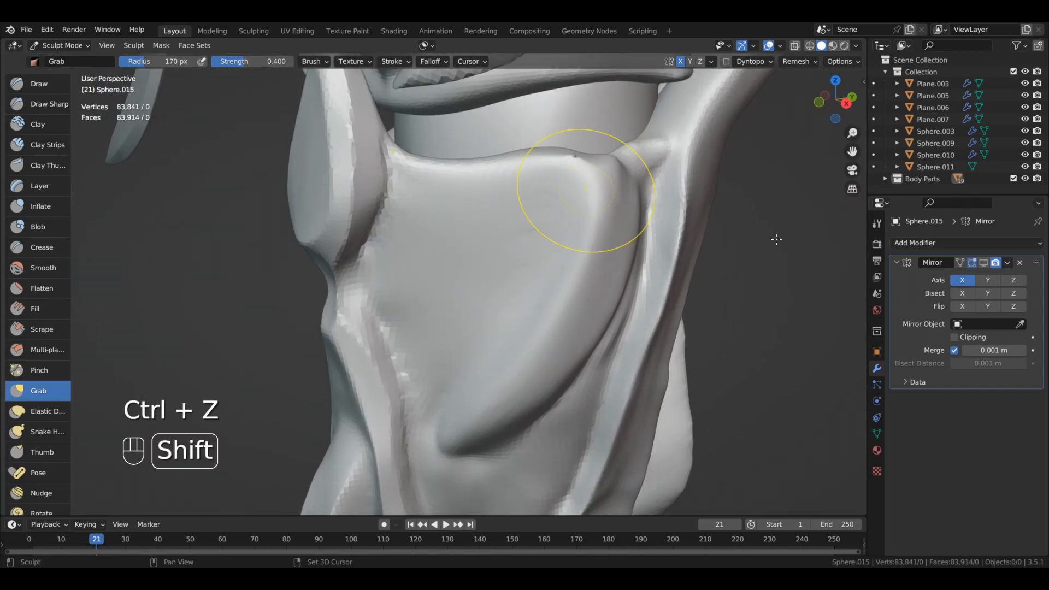
# Smooth the rest of the raised side band into the lower-leg armour's surface and remesh it.
pyautogui.keyDown('alt'); pyautogui.moveTo(840, 211); pyautogui.dragTo(807, 269); pyautogui.keyUp('alt')
pyautogui.keyDown('alt'); pyautogui.keyDown('shift'); pyautogui.moveTo(749, 202); pyautogui.dragTo(730, 205); pyautogui.keyUp('shift'); pyautogui.keyUp('alt')
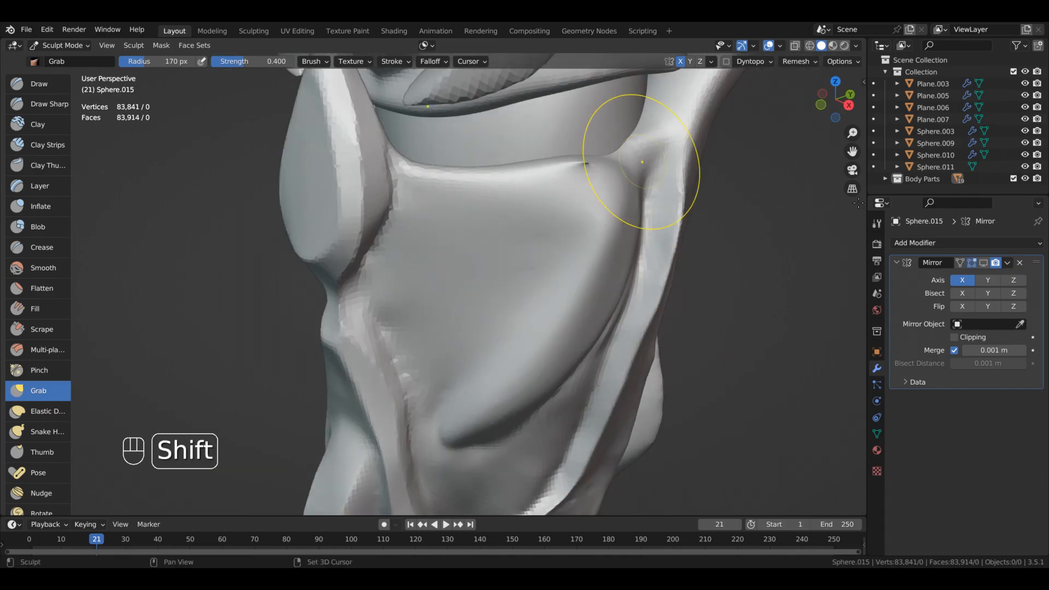
pyautogui.keyDown('alt'); pyautogui.moveTo(641, 161); pyautogui.dragTo(644, 130); pyautogui.keyUp('alt')
pyautogui.keyDown('ctrl'); pyautogui.keyDown('alt'); pyautogui.moveTo(710, 284); pyautogui.dragTo(727, 350); pyautogui.keyUp('alt'); pyautogui.keyUp('ctrl')
pyautogui.keyDown('alt'); pyautogui.keyDown('shift'); pyautogui.moveTo(727, 350); pyautogui.dragTo(752, 379); pyautogui.keyUp('shift'); pyautogui.keyUp('alt')
pyautogui.keyDown('alt'); pyautogui.keyDown('shift'); pyautogui.moveTo(666, 474); pyautogui.dragTo(675, 405); pyautogui.keyUp('shift'); pyautogui.keyUp('alt')
pyautogui.keyDown('ctrl'); pyautogui.keyDown('alt'); pyautogui.moveTo(675, 405); pyautogui.dragTo(711, 324); pyautogui.keyUp('alt'); pyautogui.keyUp('ctrl')
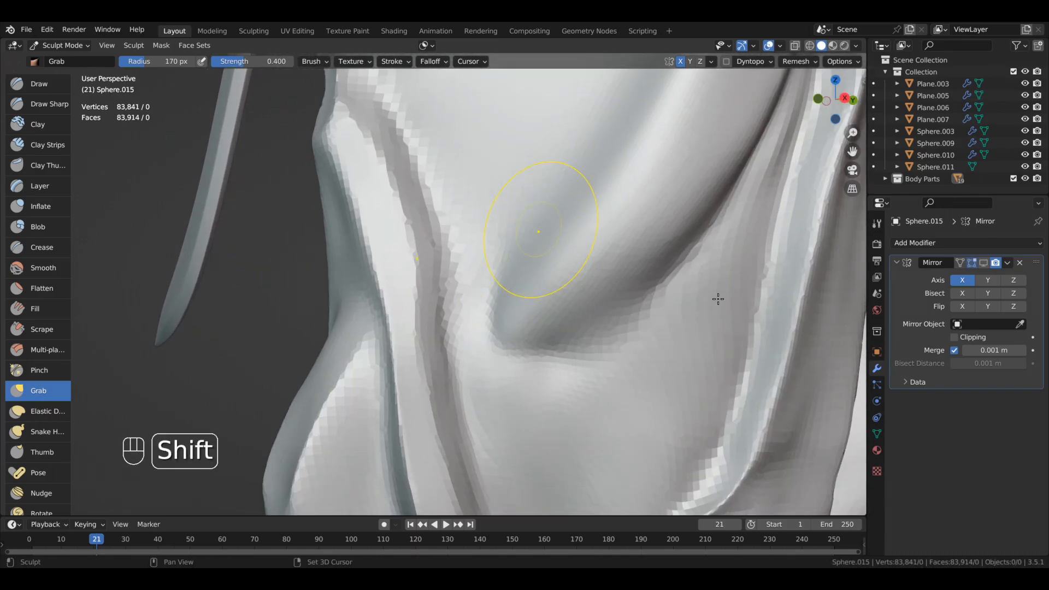
pyautogui.moveTo(843, 300)
pyautogui.keyDown('ctrl'); pyautogui.keyDown('alt'); pyautogui.mouseDown()
pyautogui.moveTo(651, 308)
pyautogui.moveTo(664, 262)
pyautogui.mouseUp(); pyautogui.keyUp('alt'); pyautogui.keyUp('ctrl')
pyautogui.moveTo(508, 218)
pyautogui.keyDown('alt'); pyautogui.keyDown('shift'); pyautogui.mouseDown()
pyautogui.moveTo(527, 276)
pyautogui.moveTo(665, 194)
pyautogui.moveTo(724, 253)
pyautogui.moveTo(705, 218)
pyautogui.mouseUp(); pyautogui.keyUp('shift'); pyautogui.keyUp('alt')
pyautogui.moveTo(705, 219)
pyautogui.keyDown('alt'); pyautogui.keyDown('shift'); pyautogui.mouseDown()
pyautogui.moveTo(645, 370)
pyautogui.moveTo(723, 366)
pyautogui.moveTo(650, 392)
pyautogui.mouseUp(); pyautogui.keyUp('shift'); pyautogui.keyUp('alt')
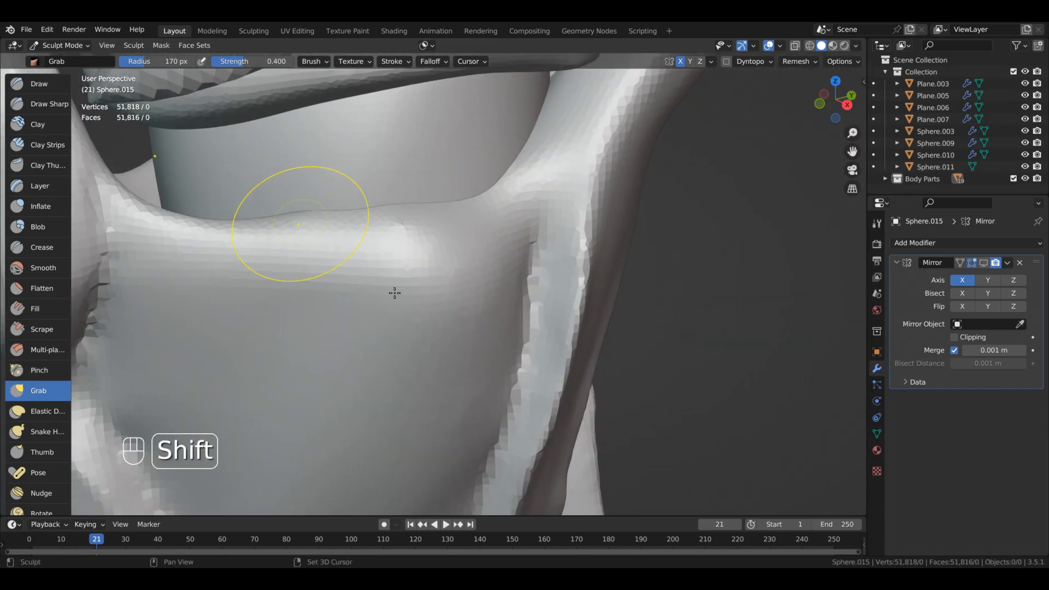
pyautogui.keyDown('shift'); pyautogui.moveTo(424, 297); pyautogui.dragTo(491, 274, button='middle'); pyautogui.keyUp('shift')
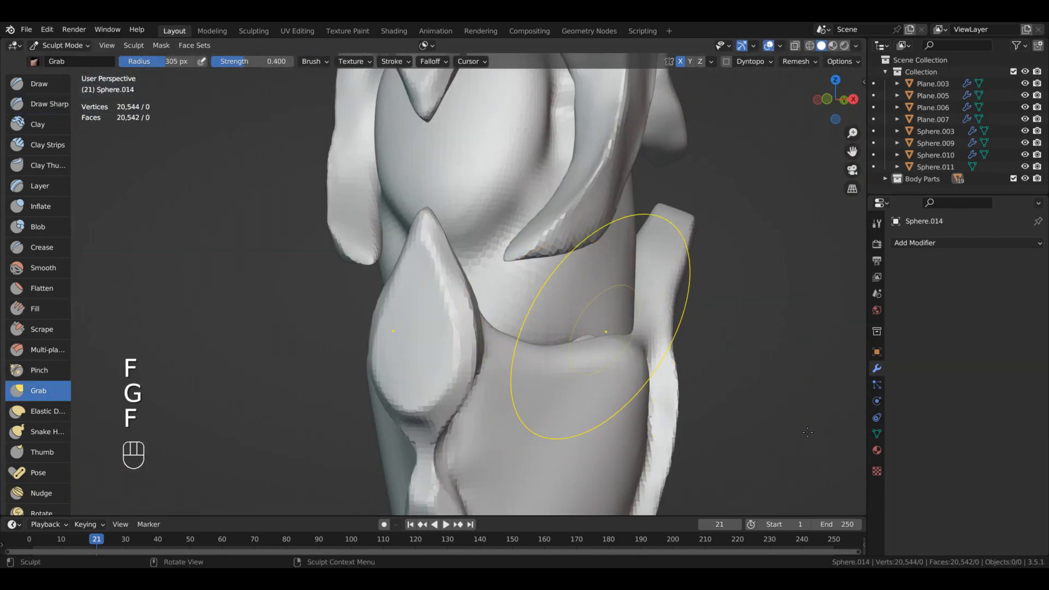
# Switch to the knee piece, set the Draw Sharp radius to 96 px and undo the test strokes.
pyautogui.keyDown('alt'); pyautogui.moveTo(547, 300); pyautogui.dragTo(601, 328); pyautogui.keyUp('alt')
pyautogui.press('2')
pyautogui.moveTo(765, 383)
pyautogui.keyDown('alt'); pyautogui.keyDown('shift'); pyautogui.mouseDown()
pyautogui.moveTo(826, 411)
pyautogui.moveTo(736, 427)
pyautogui.moveTo(650, 410)
pyautogui.mouseUp(); pyautogui.keyUp('shift'); pyautogui.keyUp('alt')
pyautogui.click(720, 430)
pyautogui.press('f')
pyautogui.click(705, 430)
pyautogui.keyDown('alt'); pyautogui.moveTo(797, 466); pyautogui.dragTo(907, 324); pyautogui.keyUp('alt')
pyautogui.hotkey('ctrl', 'z')
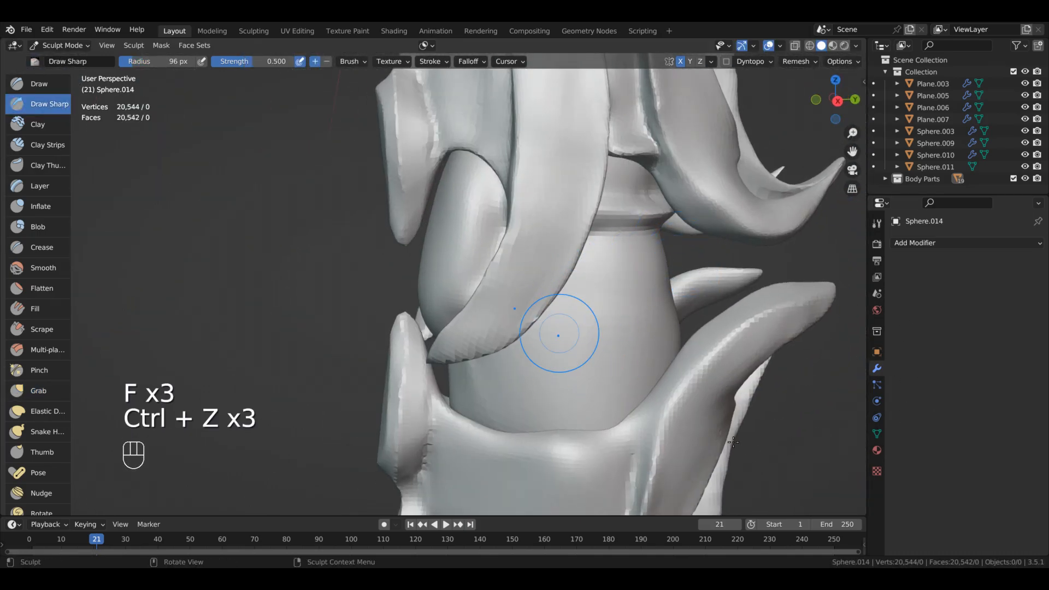
pyautogui.keyDown('alt'); pyautogui.moveTo(815, 504); pyautogui.dragTo(757, 453); pyautogui.keyUp('alt')
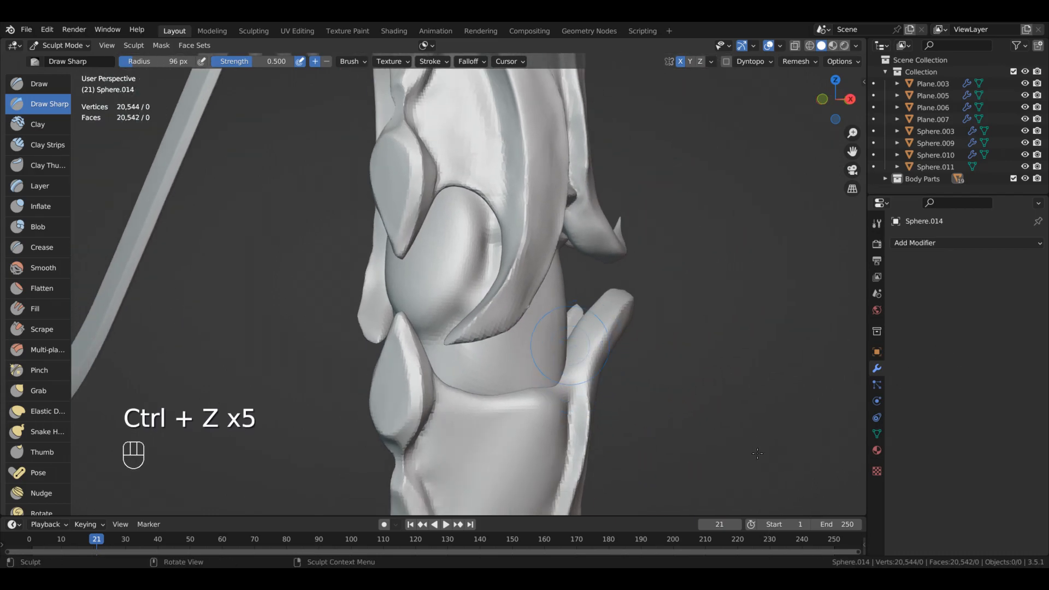
# Sculpt a creased ring around the lower part of the knee piece.
pyautogui.moveTo(691, 496)
pyautogui.keyDown('alt'); pyautogui.mouseDown()
pyautogui.moveTo(923, 440)
pyautogui.moveTo(842, 457)
pyautogui.mouseUp(); pyautogui.keyUp('alt')
pyautogui.keyDown('ctrl'); pyautogui.moveTo(695, 480); pyautogui.dragTo(694, 465, button='middle'); pyautogui.keyUp('ctrl')
pyautogui.moveTo(694, 465); pyautogui.dragTo(766, 467, button='middle')
pyautogui.keyDown('ctrl'); pyautogui.moveTo(445, 351); pyautogui.dragTo(402, 374, button='middle'); pyautogui.keyUp('ctrl')
pyautogui.moveTo(765, 470)
pyautogui.mouseDown(button='middle')
pyautogui.moveTo(694, 470)
pyautogui.moveTo(716, 475)
pyautogui.mouseUp(button='middle')
pyautogui.keyDown('ctrl'); pyautogui.moveTo(716, 476); pyautogui.dragTo(727, 482, button='middle'); pyautogui.keyUp('ctrl')
pyautogui.keyDown('alt'); pyautogui.moveTo(726, 482); pyautogui.dragTo(620, 482); pyautogui.keyUp('alt')
pyautogui.keyDown('alt'); pyautogui.moveTo(694, 481); pyautogui.dragTo(820, 470); pyautogui.keyUp('alt')
pyautogui.keyDown('ctrl'); pyautogui.keyDown('alt'); pyautogui.moveTo(820, 470); pyautogui.dragTo(827, 437); pyautogui.keyUp('alt'); pyautogui.keyUp('ctrl')
pyautogui.press('g')
pyautogui.moveTo(748, 494)
pyautogui.keyDown('alt'); pyautogui.mouseDown()
pyautogui.moveTo(791, 500)
pyautogui.moveTo(769, 480)
pyautogui.moveTo(852, 392)
pyautogui.moveTo(597, 300)
pyautogui.moveTo(782, 456)
pyautogui.mouseUp(); pyautogui.keyUp('alt')
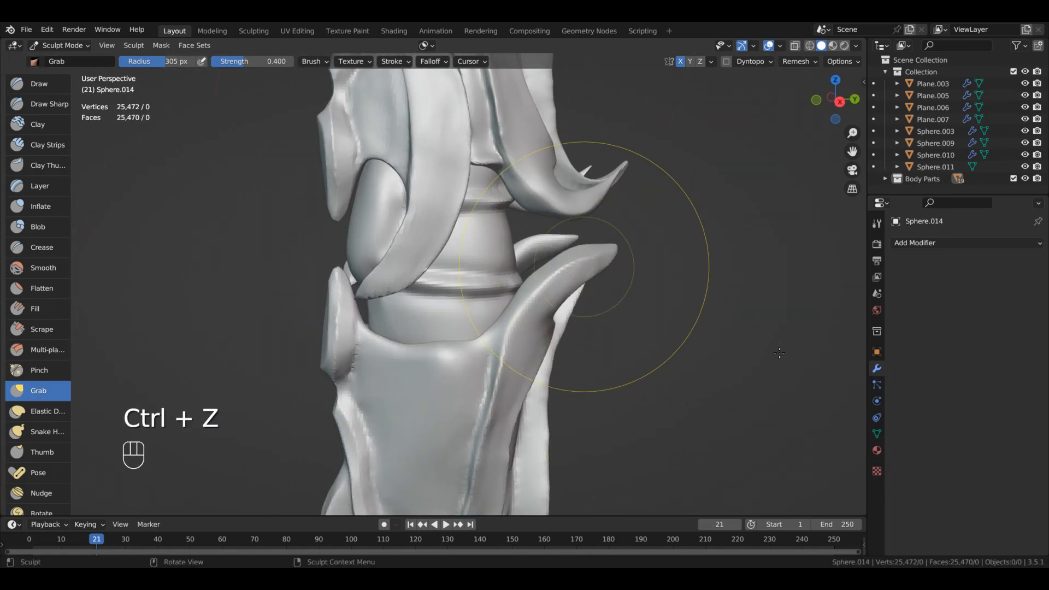
# Switch to the lower-leg armour and bend its rear prongs outward and downward with the Grab brush.
pyautogui.hotkey('alt', 'q')
pyautogui.keyDown('alt'); pyautogui.moveTo(779, 352); pyautogui.dragTo(755, 372); pyautogui.keyUp('alt')
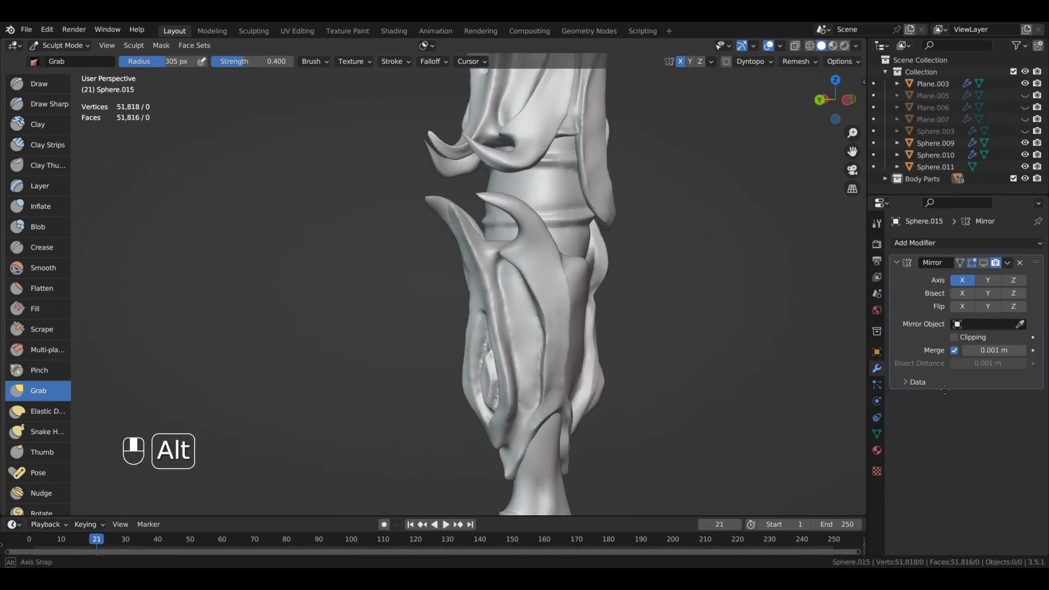
pyautogui.keyDown('ctrl'); pyautogui.keyDown('alt'); pyautogui.moveTo(650, 297); pyautogui.dragTo(621, 323); pyautogui.keyUp('alt'); pyautogui.keyUp('ctrl')
pyautogui.keyDown('alt'); pyautogui.keyDown('shift'); pyautogui.moveTo(670, 267); pyautogui.dragTo(727, 295); pyautogui.keyUp('shift'); pyautogui.keyUp('alt')
pyautogui.hotkey('ctrl', 'z')
pyautogui.moveTo(796, 365)
pyautogui.keyDown('alt'); pyautogui.mouseDown()
pyautogui.moveTo(940, 355)
pyautogui.moveTo(770, 323)
pyautogui.moveTo(736, 361)
pyautogui.mouseUp(); pyautogui.keyUp('alt')
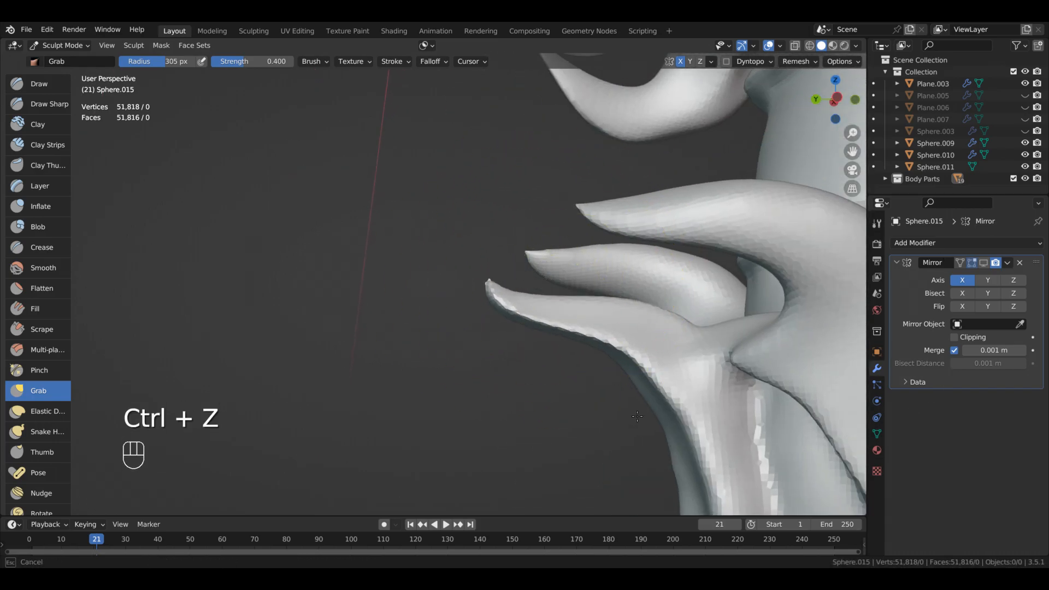
pyautogui.keyDown('alt'); pyautogui.moveTo(650, 378); pyautogui.dragTo(745, 328); pyautogui.keyUp('alt')
pyautogui.keyDown('alt'); pyautogui.moveTo(832, 404); pyautogui.dragTo(586, 322); pyautogui.keyUp('alt')
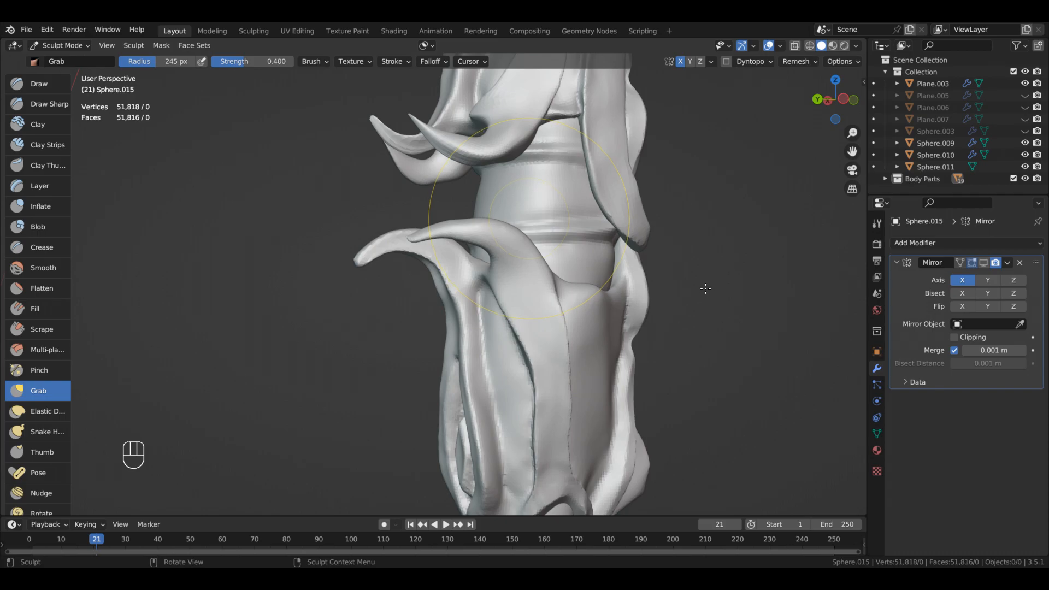
pyautogui.moveTo(684, 392)
pyautogui.keyDown('ctrl'); pyautogui.keyDown('alt'); pyautogui.mouseDown()
pyautogui.moveTo(664, 407)
pyautogui.moveTo(653, 390)
pyautogui.moveTo(764, 412)
pyautogui.moveTo(675, 142)
pyautogui.moveTo(705, 355)
pyautogui.mouseUp(); pyautogui.keyUp('alt'); pyautogui.keyUp('ctrl')
pyautogui.moveTo(765, 415)
pyautogui.keyDown('alt'); pyautogui.mouseDown()
pyautogui.moveTo(701, 428)
pyautogui.moveTo(729, 306)
pyautogui.moveTo(503, 251)
pyautogui.moveTo(759, 354)
pyautogui.mouseUp(); pyautogui.keyUp('alt')
# Smooth down the side prong on the lower-leg armour's upper rim and remesh the armour.
pyautogui.keyDown('alt'); pyautogui.moveTo(642, 195); pyautogui.dragTo(651, 394); pyautogui.keyUp('alt')
pyautogui.moveTo(474, 306); pyautogui.dragTo(361, 316)
pyautogui.moveTo(546, 399)
pyautogui.keyDown('alt'); pyautogui.mouseDown()
pyautogui.moveTo(490, 429)
pyautogui.moveTo(575, 393)
pyautogui.mouseUp(); pyautogui.keyUp('alt')
pyautogui.keyDown('shift'); pyautogui.moveTo(432, 295); pyautogui.dragTo(366, 293); pyautogui.keyUp('shift')
pyautogui.moveTo(525, 388)
pyautogui.keyDown('alt'); pyautogui.mouseDown()
pyautogui.moveTo(645, 383)
pyautogui.moveTo(693, 451)
pyautogui.moveTo(678, 509)
pyautogui.mouseUp(); pyautogui.keyUp('alt')
pyautogui.hotkey('ctrl', 'r')
# Push the shortened side prong back toward the armour's upper rim with the Grab brush and smooth its tip.
pyautogui.moveTo(645, 437)
pyautogui.keyDown('alt'); pyautogui.mouseDown()
pyautogui.moveTo(656, 377)
pyautogui.moveTo(638, 353)
pyautogui.moveTo(766, 366)
pyautogui.mouseUp(); pyautogui.keyUp('alt')
pyautogui.press('4')
pyautogui.press('g')
pyautogui.keyDown('alt'); pyautogui.moveTo(756, 328); pyautogui.dragTo(650, 333); pyautogui.keyUp('alt')
pyautogui.keyDown('shift'); pyautogui.moveTo(596, 289); pyautogui.dragTo(639, 284); pyautogui.keyUp('shift')
pyautogui.keyDown('alt'); pyautogui.moveTo(651, 334); pyautogui.dragTo(765, 312); pyautogui.keyUp('alt')
pyautogui.moveTo(858, 316)
pyautogui.keyDown('alt'); pyautogui.mouseDown()
pyautogui.moveTo(829, 301)
pyautogui.moveTo(804, 309)
pyautogui.mouseUp(); pyautogui.keyUp('alt')
pyautogui.keyDown('alt'); pyautogui.moveTo(804, 308); pyautogui.dragTo(834, 284); pyautogui.keyUp('alt')
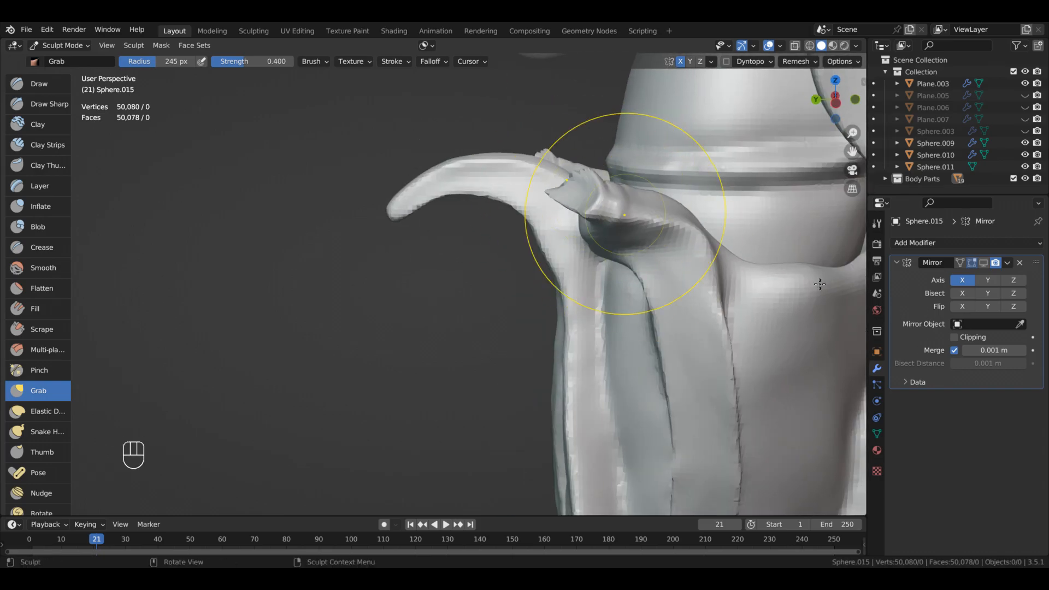
# Smooth the leftover prong stump down into the armour's upper rim.
pyautogui.keyDown('alt'); pyautogui.moveTo(470, 235); pyautogui.dragTo(579, 227); pyautogui.keyUp('alt')
pyautogui.moveTo(809, 224)
pyautogui.keyDown('alt'); pyautogui.mouseDown()
pyautogui.moveTo(696, 223)
pyautogui.moveTo(748, 225)
pyautogui.mouseUp(); pyautogui.keyUp('alt')
pyautogui.keyDown('shift'); pyautogui.moveTo(563, 273); pyautogui.dragTo(587, 279); pyautogui.keyUp('shift')
pyautogui.keyDown('alt'); pyautogui.moveTo(705, 235); pyautogui.dragTo(591, 238); pyautogui.keyUp('alt')
pyautogui.moveTo(563, 246)
pyautogui.keyDown('shift'); pyautogui.mouseDown()
pyautogui.moveTo(576, 254)
pyautogui.moveTo(688, 238)
pyautogui.mouseUp(); pyautogui.keyUp('shift')
pyautogui.keyDown('shift'); pyautogui.moveTo(607, 267); pyautogui.dragTo(593, 263); pyautogui.keyUp('shift')
pyautogui.press('2')
pyautogui.moveTo(789, 342)
pyautogui.keyDown('alt'); pyautogui.mouseDown()
pyautogui.moveTo(826, 323)
pyautogui.moveTo(806, 356)
pyautogui.moveTo(742, 326)
pyautogui.moveTo(771, 360)
pyautogui.mouseUp(); pyautogui.keyUp('alt')
pyautogui.press('2')
pyautogui.press('g')
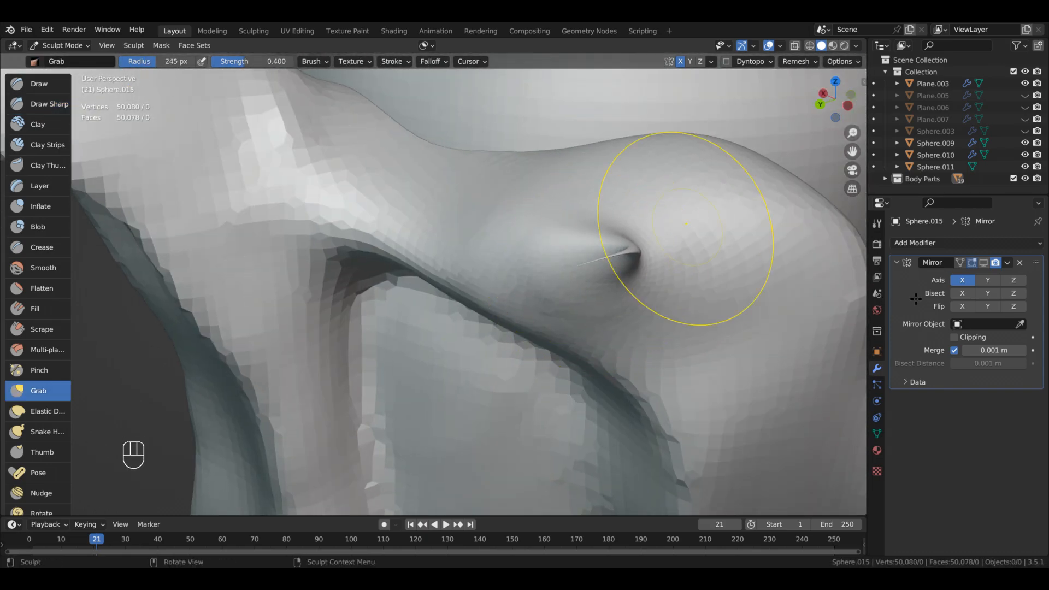
# Round off the stump on the upper rim with the Grab brush and remesh the armour.
pyautogui.keyDown('alt'); pyautogui.moveTo(564, 241); pyautogui.dragTo(754, 313); pyautogui.keyUp('alt')
pyautogui.moveTo(860, 317)
pyautogui.keyDown('alt'); pyautogui.mouseDown()
pyautogui.moveTo(793, 328)
pyautogui.moveTo(852, 298)
pyautogui.moveTo(784, 366)
pyautogui.moveTo(665, 343)
pyautogui.moveTo(672, 267)
pyautogui.mouseUp(); pyautogui.keyUp('alt')
pyautogui.hotkey('ctrl', 'r')
pyautogui.keyDown('alt'); pyautogui.moveTo(705, 377); pyautogui.dragTo(705, 352); pyautogui.keyUp('alt')
pyautogui.keyDown('ctrl'); pyautogui.keyDown('alt'); pyautogui.moveTo(705, 328); pyautogui.dragTo(699, 410); pyautogui.keyUp('alt'); pyautogui.keyUp('ctrl')
pyautogui.moveTo(699, 410)
pyautogui.keyDown('alt'); pyautogui.mouseDown()
pyautogui.moveTo(671, 454)
pyautogui.moveTo(612, 415)
pyautogui.moveTo(704, 456)
pyautogui.moveTo(705, 377)
pyautogui.moveTo(745, 349)
pyautogui.mouseUp(); pyautogui.keyUp('alt')
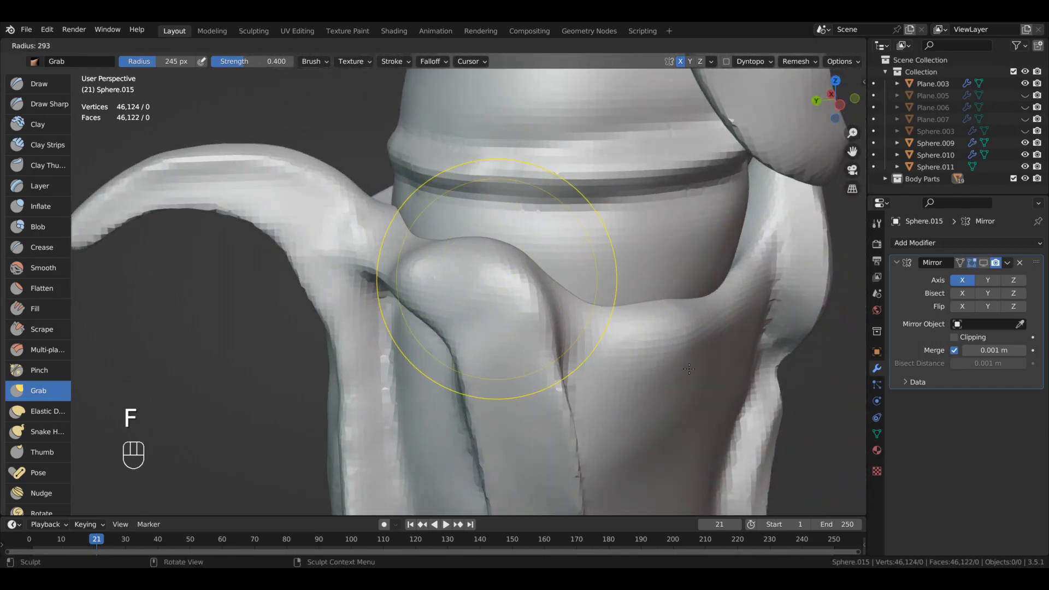
# Set the Grab brush radius to 190 px and blend the rounded stump into the upper rim with smoothing.
pyautogui.moveTo(599, 338)
pyautogui.keyDown('alt'); pyautogui.mouseDown()
pyautogui.moveTo(702, 374)
pyautogui.moveTo(718, 349)
pyautogui.moveTo(683, 339)
pyautogui.mouseUp(); pyautogui.keyUp('alt')
pyautogui.keyDown('shift'); pyautogui.moveTo(683, 339); pyautogui.dragTo(691, 324); pyautogui.keyUp('shift')
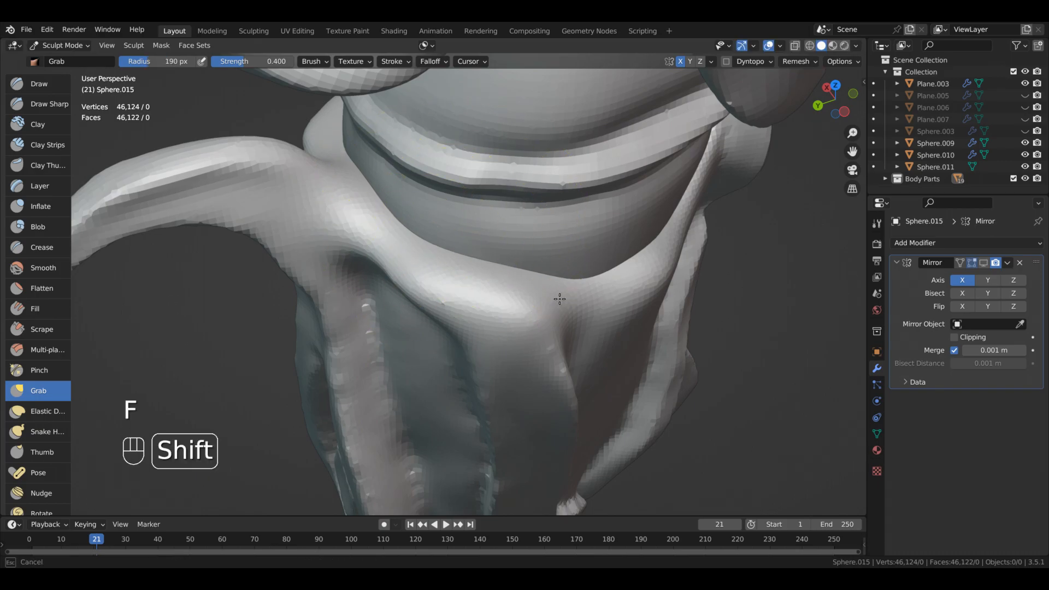
pyautogui.moveTo(870, 306)
pyautogui.keyDown('alt'); pyautogui.mouseDown()
pyautogui.moveTo(649, 253)
pyautogui.moveTo(721, 263)
pyautogui.moveTo(850, 363)
pyautogui.mouseUp(); pyautogui.keyUp('alt')
pyautogui.moveTo(850, 363)
pyautogui.keyDown('alt'); pyautogui.mouseDown()
pyautogui.moveTo(766, 317)
pyautogui.moveTo(651, 297)
pyautogui.moveTo(702, 269)
pyautogui.moveTo(732, 284)
pyautogui.moveTo(792, 246)
pyautogui.mouseUp(); pyautogui.keyUp('alt')
pyautogui.keyDown('ctrl'); pyautogui.keyDown('alt'); pyautogui.moveTo(792, 246); pyautogui.dragTo(689, 450); pyautogui.keyUp('alt'); pyautogui.keyUp('ctrl')
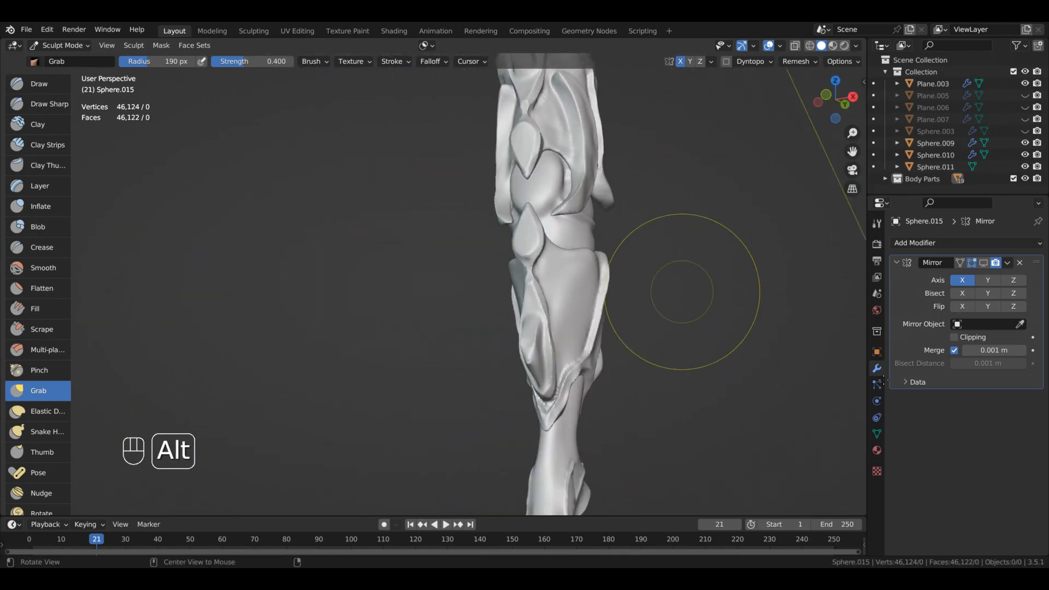
# Smooth and reshape the raised centre of the front plate below the knee using the Grab brush.
pyautogui.keyDown('ctrl'); pyautogui.moveTo(711, 320); pyautogui.dragTo(716, 240, button='middle'); pyautogui.keyUp('ctrl')
pyautogui.moveTo(716, 240)
pyautogui.mouseDown(button='middle')
pyautogui.moveTo(609, 262)
pyautogui.moveTo(683, 273)
pyautogui.mouseUp(button='middle')
pyautogui.moveTo(683, 273)
pyautogui.keyDown('shift'); pyautogui.mouseDown(button='middle')
pyautogui.moveTo(618, 262)
pyautogui.moveTo(752, 340)
pyautogui.moveTo(756, 412)
pyautogui.moveTo(760, 382)
pyautogui.mouseUp(button='middle'); pyautogui.keyUp('shift')
pyautogui.moveTo(760, 383)
pyautogui.mouseDown(button='middle')
pyautogui.moveTo(806, 407)
pyautogui.moveTo(777, 399)
pyautogui.mouseUp(button='middle')
pyautogui.moveTo(777, 353); pyautogui.dragTo(780, 290, button='middle')
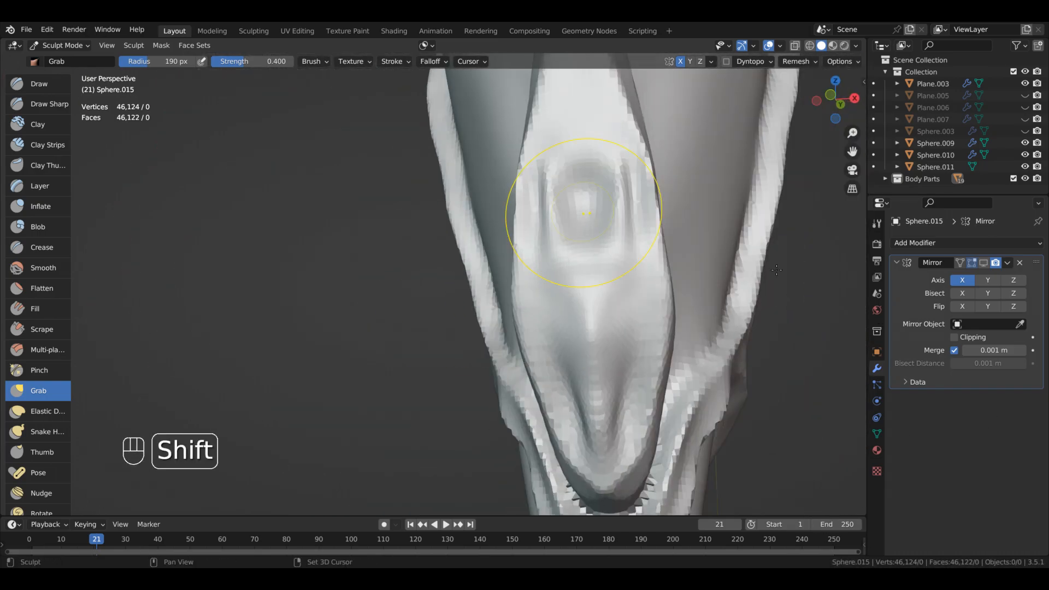
pyautogui.moveTo(780, 371)
pyautogui.mouseDown(button='middle')
pyautogui.moveTo(825, 377)
pyautogui.moveTo(792, 383)
pyautogui.mouseUp(button='middle')
pyautogui.moveTo(792, 382)
pyautogui.keyDown('ctrl'); pyautogui.mouseDown(button='middle')
pyautogui.moveTo(792, 350)
pyautogui.moveTo(756, 311)
pyautogui.mouseUp(button='middle'); pyautogui.keyUp('ctrl')
pyautogui.keyDown('shift'); pyautogui.moveTo(767, 462); pyautogui.dragTo(778, 405, button='middle'); pyautogui.keyUp('shift')
pyautogui.press('6')
pyautogui.keyDown('shift'); pyautogui.moveTo(711, 262); pyautogui.dragTo(715, 382, button='middle'); pyautogui.keyUp('shift')
pyautogui.moveTo(716, 290)
pyautogui.mouseDown(button='middle')
pyautogui.moveTo(816, 283)
pyautogui.moveTo(768, 344)
pyautogui.moveTo(773, 397)
pyautogui.moveTo(721, 424)
pyautogui.moveTo(735, 393)
pyautogui.moveTo(702, 470)
pyautogui.moveTo(734, 390)
pyautogui.mouseUp(button='middle')
pyautogui.moveTo(710, 382)
pyautogui.keyDown('alt'); pyautogui.mouseDown()
pyautogui.moveTo(754, 364)
pyautogui.moveTo(715, 303)
pyautogui.moveTo(719, 429)
pyautogui.moveTo(765, 296)
pyautogui.moveTo(759, 266)
pyautogui.moveTo(662, 491)
pyautogui.moveTo(590, 453)
pyautogui.mouseUp(); pyautogui.keyUp('alt')
pyautogui.moveTo(590, 383)
pyautogui.keyDown('alt'); pyautogui.mouseDown()
pyautogui.moveTo(530, 355)
pyautogui.moveTo(546, 306)
pyautogui.mouseUp(); pyautogui.keyUp('alt')
# Define the edges of the front diamond and the neighbouring upper rim with the Draw Sharp brush at 179 px.
pyautogui.press('2')
pyautogui.moveTo(645, 312)
pyautogui.keyDown('alt'); pyautogui.mouseDown()
pyautogui.moveTo(686, 331)
pyautogui.moveTo(645, 344)
pyautogui.moveTo(648, 306)
pyautogui.moveTo(612, 301)
pyautogui.mouseUp(); pyautogui.keyUp('alt')
pyautogui.keyDown('shift'); pyautogui.moveTo(669, 273); pyautogui.dragTo(678, 333); pyautogui.keyUp('shift')
pyautogui.keyDown('alt'); pyautogui.moveTo(765, 339); pyautogui.dragTo(732, 350); pyautogui.keyUp('alt')
pyautogui.moveTo(809, 355)
pyautogui.keyDown('alt'); pyautogui.keyDown('shift'); pyautogui.mouseDown()
pyautogui.moveTo(866, 332)
pyautogui.moveTo(814, 284)
pyautogui.mouseUp(); pyautogui.keyUp('shift'); pyautogui.keyUp('alt')
pyautogui.keyDown('ctrl'); pyautogui.keyDown('alt'); pyautogui.moveTo(545, 374); pyautogui.dragTo(538, 426); pyautogui.keyUp('alt'); pyautogui.keyUp('ctrl')
pyautogui.moveTo(468, 413)
pyautogui.keyDown('alt'); pyautogui.mouseDown()
pyautogui.moveTo(531, 422)
pyautogui.moveTo(508, 465)
pyautogui.moveTo(492, 459)
pyautogui.mouseUp(); pyautogui.keyUp('alt')
pyautogui.keyDown('ctrl'); pyautogui.keyDown('alt'); pyautogui.moveTo(488, 360); pyautogui.dragTo(499, 429); pyautogui.keyUp('alt'); pyautogui.keyUp('ctrl')
pyautogui.moveTo(514, 296)
pyautogui.keyDown('alt'); pyautogui.keyDown('shift'); pyautogui.mouseDown()
pyautogui.moveTo(530, 330)
pyautogui.moveTo(607, 219)
pyautogui.moveTo(553, 271)
pyautogui.moveTo(473, 240)
pyautogui.moveTo(558, 257)
pyautogui.moveTo(486, 273)
pyautogui.moveTo(586, 327)
pyautogui.mouseUp(); pyautogui.keyUp('shift'); pyautogui.keyUp('alt')
pyautogui.moveTo(786, 400)
pyautogui.keyDown('alt'); pyautogui.mouseDown()
pyautogui.moveTo(581, 407)
pyautogui.moveTo(674, 334)
pyautogui.moveTo(550, 269)
pyautogui.moveTo(737, 223)
pyautogui.moveTo(703, 423)
pyautogui.mouseUp(); pyautogui.keyUp('alt')
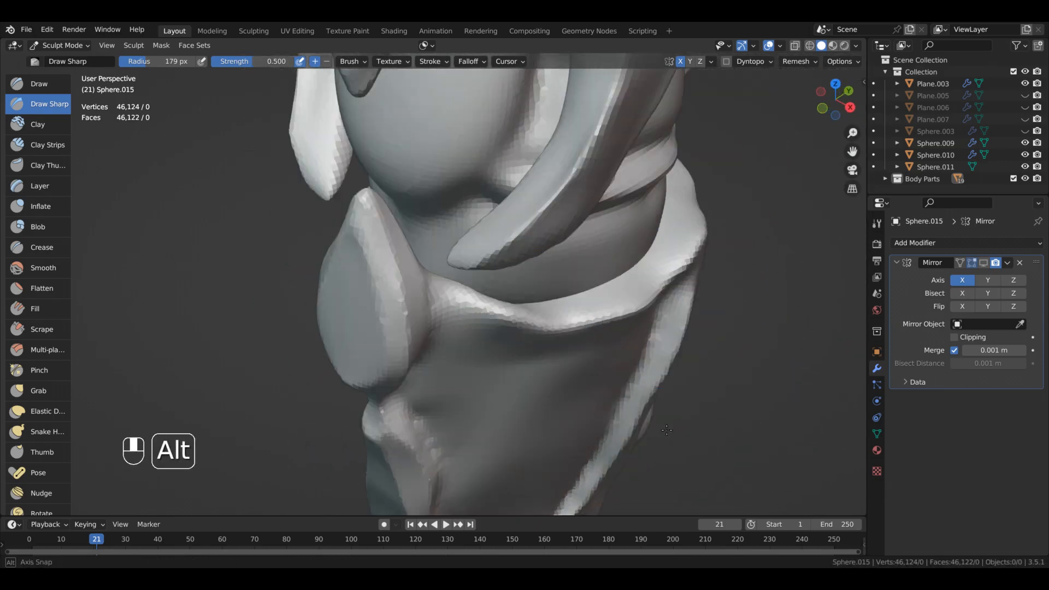
# Smooth the upper rim beside the front diamond and adjust its curve with the Grab brush.
pyautogui.moveTo(702, 423); pyautogui.dragTo(588, 404, button='middle')
pyautogui.keyDown('shift'); pyautogui.moveTo(699, 343); pyautogui.dragTo(703, 336); pyautogui.keyUp('shift')
pyautogui.keyDown('alt'); pyautogui.moveTo(627, 337); pyautogui.dragTo(757, 384); pyautogui.keyUp('alt')
pyautogui.keyDown('shift'); pyautogui.moveTo(480, 341); pyautogui.dragTo(493, 308); pyautogui.keyUp('shift')
pyautogui.keyDown('alt'); pyautogui.moveTo(814, 454); pyautogui.dragTo(678, 377); pyautogui.keyUp('alt')
pyautogui.press('g')
pyautogui.moveTo(791, 365)
pyautogui.keyDown('alt'); pyautogui.mouseDown()
pyautogui.moveTo(855, 404)
pyautogui.moveTo(678, 350)
pyautogui.mouseUp(); pyautogui.keyUp('alt')
# Carve sharp creases under the upper rim toward the base of the rear hook with Draw Sharp.
pyautogui.press('2')
pyautogui.moveTo(563, 350)
pyautogui.keyDown('alt'); pyautogui.keyDown('shift'); pyautogui.mouseDown()
pyautogui.moveTo(491, 328)
pyautogui.moveTo(476, 298)
pyautogui.moveTo(594, 354)
pyautogui.moveTo(500, 331)
pyautogui.mouseUp(); pyautogui.keyUp('shift'); pyautogui.keyUp('alt')
pyautogui.moveTo(464, 334); pyautogui.dragTo(492, 317)
pyautogui.moveTo(580, 268)
pyautogui.keyDown('alt'); pyautogui.keyDown('shift'); pyautogui.mouseDown()
pyautogui.moveTo(538, 340)
pyautogui.moveTo(621, 279)
pyautogui.mouseUp(); pyautogui.keyUp('shift'); pyautogui.keyUp('alt')
pyautogui.moveTo(822, 374)
pyautogui.keyDown('alt'); pyautogui.mouseDown()
pyautogui.moveTo(864, 366)
pyautogui.moveTo(815, 350)
pyautogui.moveTo(803, 312)
pyautogui.mouseUp(); pyautogui.keyUp('alt')
pyautogui.keyDown('alt'); pyautogui.moveTo(800, 394); pyautogui.dragTo(788, 399); pyautogui.keyUp('alt')
pyautogui.keyDown('alt'); pyautogui.moveTo(561, 283); pyautogui.dragTo(562, 314, button='middle'); pyautogui.keyUp('alt')
pyautogui.keyDown('ctrl'); pyautogui.moveTo(565, 279); pyautogui.dragTo(564, 305); pyautogui.keyUp('ctrl')
pyautogui.keyDown('alt'); pyautogui.moveTo(564, 304); pyautogui.dragTo(561, 276, button='middle'); pyautogui.keyUp('alt')
pyautogui.keyDown('ctrl'); pyautogui.moveTo(562, 276); pyautogui.dragTo(562, 309); pyautogui.keyUp('ctrl')
pyautogui.moveTo(561, 309)
pyautogui.keyDown('alt'); pyautogui.mouseDown(button='middle')
pyautogui.moveTo(557, 347)
pyautogui.moveTo(548, 281)
pyautogui.mouseUp(button='middle'); pyautogui.keyUp('alt')
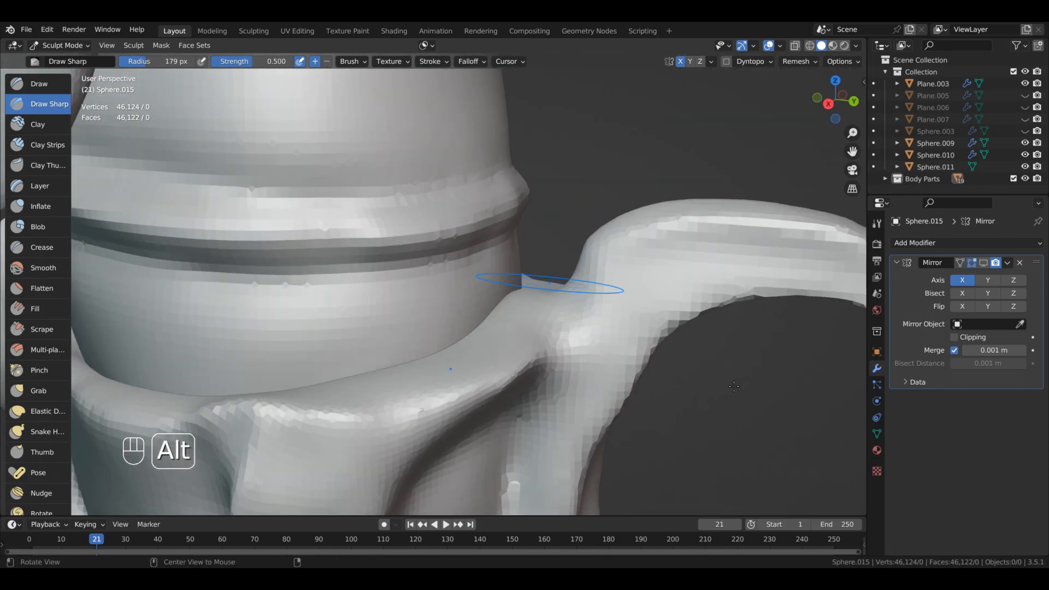
# Remesh the armour and fit its upper rim against the knee piece with the Grab brush at 155 px.
pyautogui.keyDown('alt'); pyautogui.moveTo(731, 374); pyautogui.dragTo(837, 382, button='middle'); pyautogui.keyUp('alt')
pyautogui.moveTo(787, 279)
pyautogui.keyDown('alt'); pyautogui.mouseDown()
pyautogui.moveTo(796, 316)
pyautogui.moveTo(843, 355)
pyautogui.moveTo(775, 305)
pyautogui.mouseUp(); pyautogui.keyUp('alt')
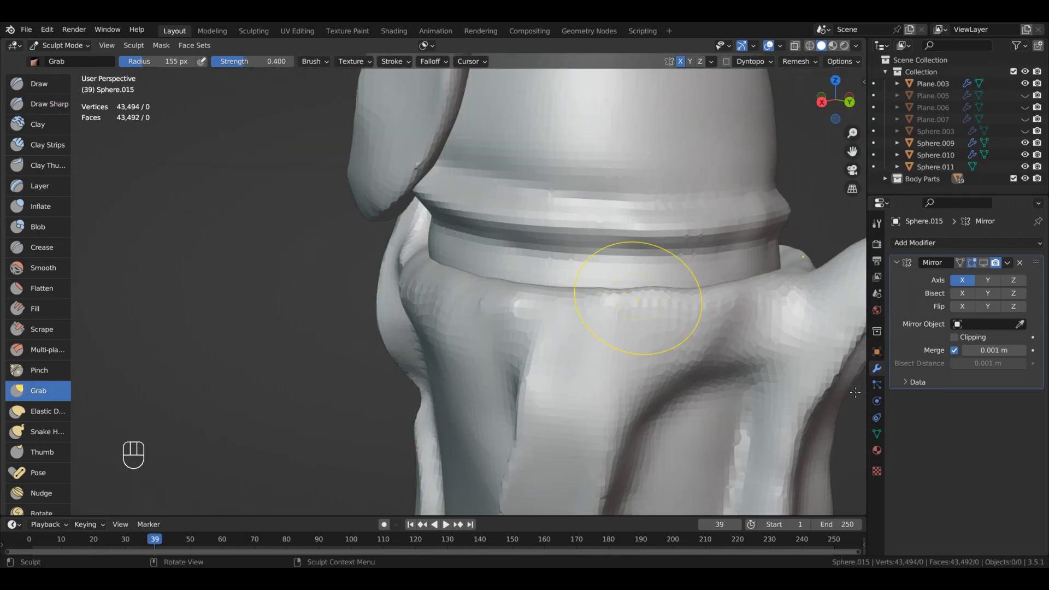
pyautogui.moveTo(645, 317)
pyautogui.keyDown('alt'); pyautogui.mouseDown()
pyautogui.moveTo(711, 356)
pyautogui.moveTo(835, 464)
pyautogui.mouseUp(); pyautogui.keyUp('alt')
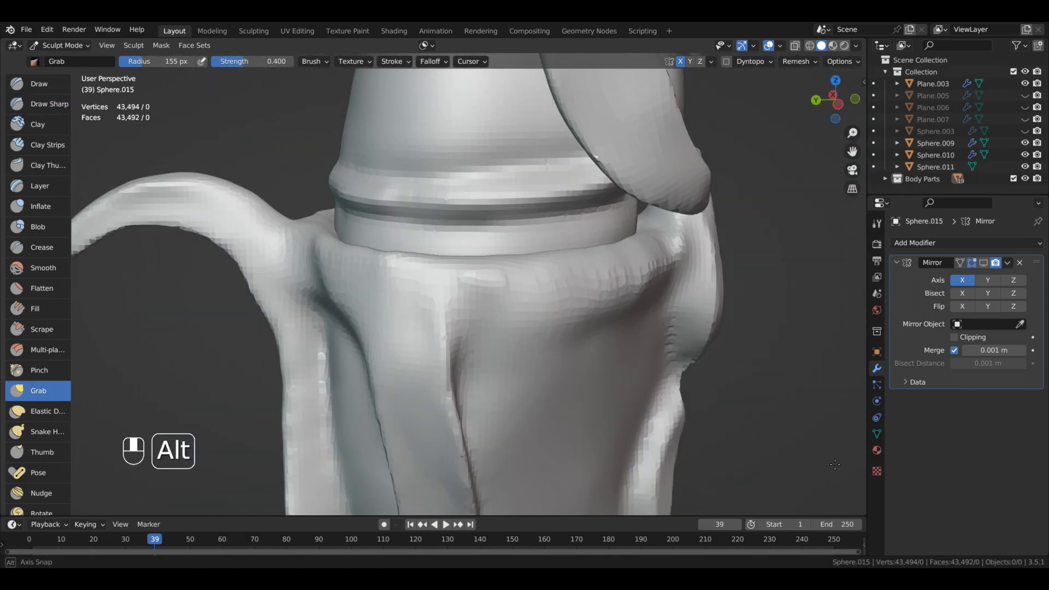
pyautogui.keyDown('alt'); pyautogui.moveTo(835, 464); pyautogui.dragTo(820, 494, button='middle'); pyautogui.keyUp('alt')
# Isolate the lower-leg armour and carve a recess along the inner edge of its upper rim with Draw Sharp.
pyautogui.press('/')
pyautogui.moveTo(628, 285)
pyautogui.keyDown('alt'); pyautogui.mouseDown(button='middle')
pyautogui.moveTo(683, 383)
pyautogui.moveTo(636, 233)
pyautogui.mouseUp(button='middle'); pyautogui.keyUp('alt')
pyautogui.press('2')
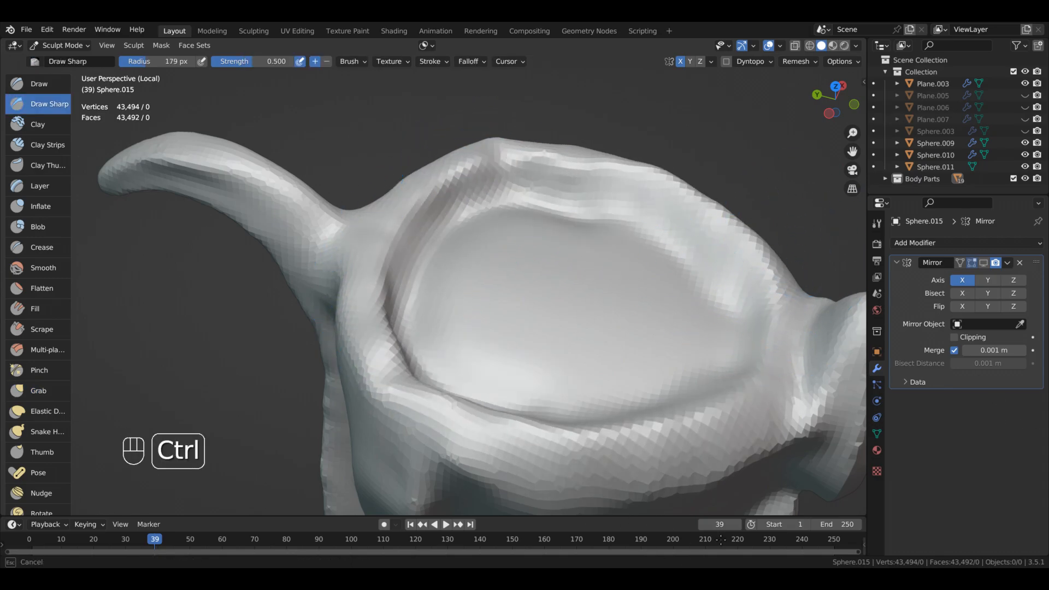
pyautogui.keyDown('alt'); pyautogui.moveTo(628, 306); pyautogui.dragTo(650, 393, button='middle'); pyautogui.keyUp('alt')
pyautogui.keyDown('ctrl'); pyautogui.moveTo(492, 164); pyautogui.dragTo(648, 151); pyautogui.keyUp('ctrl')
pyautogui.moveTo(656, 519)
pyautogui.keyDown('alt'); pyautogui.mouseDown(button='middle')
pyautogui.moveTo(579, 432)
pyautogui.moveTo(663, 312)
pyautogui.moveTo(618, 428)
pyautogui.moveTo(639, 465)
pyautogui.mouseUp(button='middle'); pyautogui.keyUp('alt')
pyautogui.moveTo(661, 375)
pyautogui.keyDown('alt'); pyautogui.mouseDown(button='middle')
pyautogui.moveTo(686, 464)
pyautogui.moveTo(612, 437)
pyautogui.mouseUp(button='middle'); pyautogui.keyUp('alt')
pyautogui.moveTo(705, 306)
pyautogui.keyDown('shift'); pyautogui.mouseDown()
pyautogui.moveTo(728, 297)
pyautogui.moveTo(765, 312)
pyautogui.mouseUp(); pyautogui.keyUp('shift')
pyautogui.keyDown('alt'); pyautogui.moveTo(803, 317); pyautogui.dragTo(766, 342, button='middle'); pyautogui.keyUp('alt')
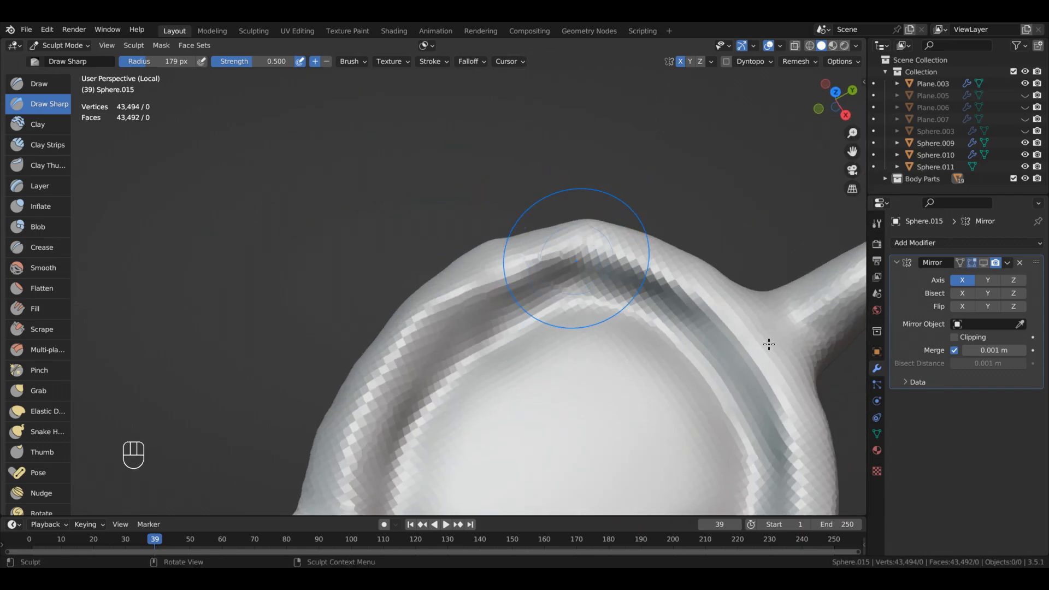
# Smooth the inner side of the upper rim all the way around the opening.
pyautogui.moveTo(533, 534)
pyautogui.keyDown('alt'); pyautogui.mouseDown(button='middle')
pyautogui.moveTo(687, 483)
pyautogui.moveTo(677, 437)
pyautogui.mouseUp(button='middle'); pyautogui.keyUp('alt')
pyautogui.keyDown('alt'); pyautogui.moveTo(440, 415); pyautogui.dragTo(515, 327, button='middle'); pyautogui.keyUp('alt')
pyautogui.keyDown('alt'); pyautogui.moveTo(689, 448); pyautogui.dragTo(820, 415, button='middle'); pyautogui.keyUp('alt')
pyautogui.moveTo(820, 415)
pyautogui.keyDown('alt'); pyautogui.keyDown('shift'); pyautogui.mouseDown(button='middle')
pyautogui.moveTo(830, 472)
pyautogui.moveTo(938, 512)
pyautogui.mouseUp(button='middle'); pyautogui.keyUp('shift'); pyautogui.keyUp('alt')
pyautogui.keyDown('alt'); pyautogui.moveTo(673, 468); pyautogui.dragTo(577, 450, button='middle'); pyautogui.keyUp('alt')
pyautogui.keyDown('shift'); pyautogui.moveTo(646, 435); pyautogui.dragTo(640, 418); pyautogui.keyUp('shift')
pyautogui.moveTo(503, 383)
pyautogui.keyDown('alt'); pyautogui.mouseDown(button='middle')
pyautogui.moveTo(565, 368)
pyautogui.moveTo(532, 351)
pyautogui.mouseUp(button='middle'); pyautogui.keyUp('alt')
pyautogui.moveTo(601, 371)
pyautogui.keyDown('alt'); pyautogui.mouseDown(button='middle')
pyautogui.moveTo(547, 350)
pyautogui.moveTo(491, 350)
pyautogui.mouseUp(button='middle'); pyautogui.keyUp('alt')
# Carve a groove around the outside just below the upper rim with Draw Sharp, then leave the isolated view.
pyautogui.keyDown('ctrl'); pyautogui.moveTo(590, 464); pyautogui.dragTo(592, 462); pyautogui.keyUp('ctrl')
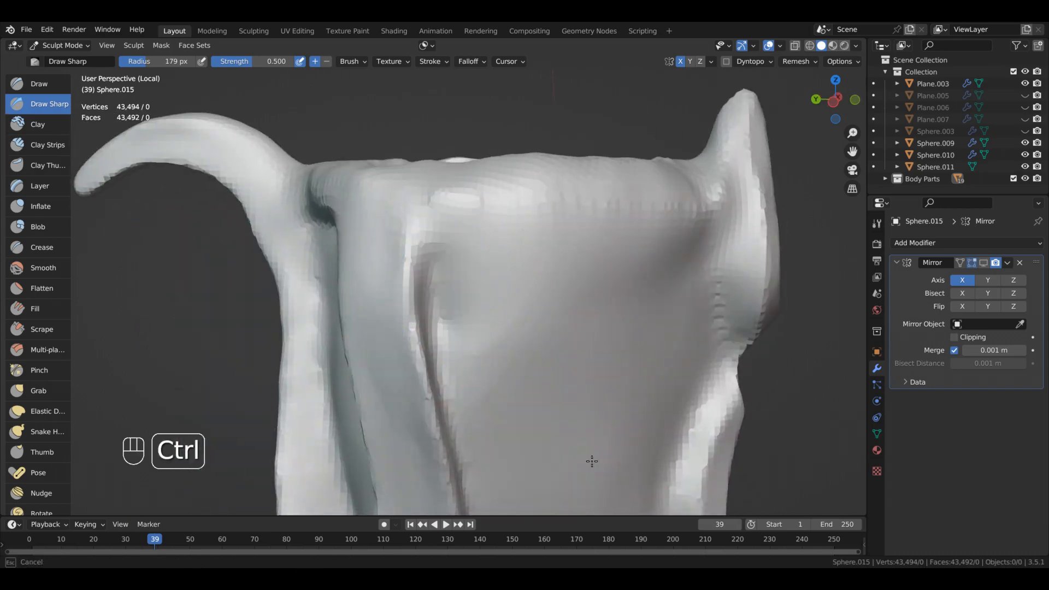
pyautogui.keyDown('alt'); pyautogui.moveTo(703, 312); pyautogui.dragTo(928, 408, button='middle'); pyautogui.keyUp('alt')
pyautogui.keyDown('alt'); pyautogui.moveTo(621, 466); pyautogui.dragTo(395, 383, button='middle'); pyautogui.keyUp('alt')
pyautogui.keyDown('alt'); pyautogui.moveTo(558, 451); pyautogui.dragTo(538, 446); pyautogui.keyUp('alt')
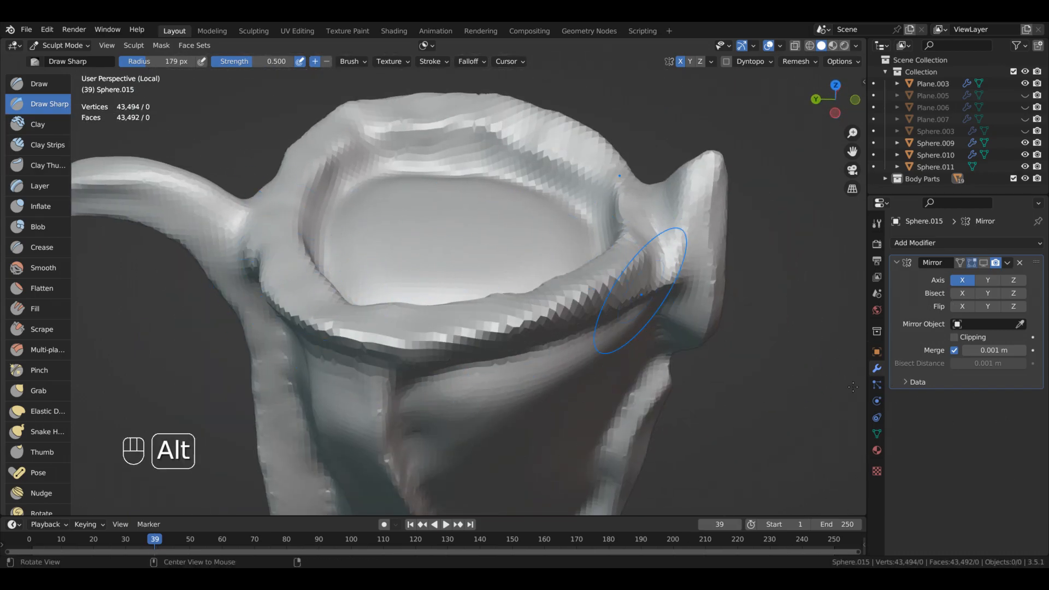
pyautogui.keyDown('alt'); pyautogui.moveTo(633, 295); pyautogui.dragTo(552, 246); pyautogui.keyUp('alt')
pyautogui.moveTo(536, 359)
pyautogui.keyDown('alt'); pyautogui.mouseDown()
pyautogui.moveTo(481, 349)
pyautogui.moveTo(459, 382)
pyautogui.mouseUp(); pyautogui.keyUp('alt')
pyautogui.moveTo(692, 301)
pyautogui.keyDown('alt'); pyautogui.mouseDown()
pyautogui.moveTo(668, 281)
pyautogui.moveTo(703, 270)
pyautogui.moveTo(683, 284)
pyautogui.moveTo(699, 276)
pyautogui.moveTo(679, 223)
pyautogui.moveTo(703, 328)
pyautogui.moveTo(714, 293)
pyautogui.moveTo(775, 371)
pyautogui.mouseUp(); pyautogui.keyUp('alt')
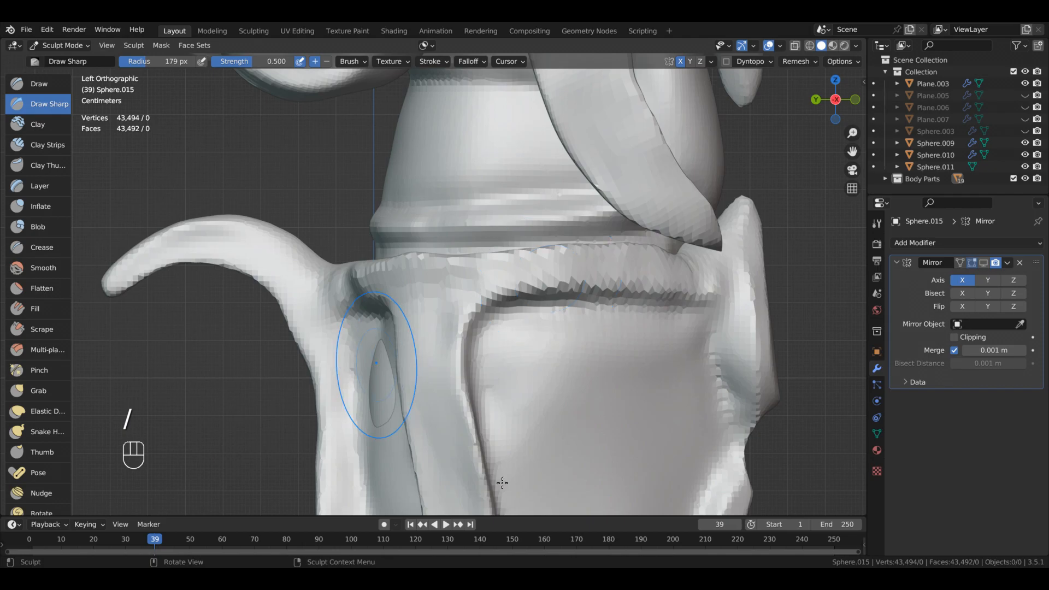
# Continue the groove under the rim around the back with Draw Sharp at 92 px, undoing unwanted strokes.
pyautogui.moveTo(506, 489)
pyautogui.keyDown('alt'); pyautogui.mouseDown()
pyautogui.moveTo(631, 408)
pyautogui.moveTo(739, 429)
pyautogui.mouseUp(); pyautogui.keyUp('alt')
pyautogui.hotkey('ctrl', 'z')
pyautogui.moveTo(683, 409)
pyautogui.keyDown('alt'); pyautogui.mouseDown()
pyautogui.moveTo(779, 419)
pyautogui.moveTo(751, 441)
pyautogui.mouseUp(); pyautogui.keyUp('alt')
pyautogui.hotkey('ctrl', 'z')
pyautogui.keyDown('alt'); pyautogui.moveTo(703, 464); pyautogui.dragTo(757, 477); pyautogui.keyUp('alt')
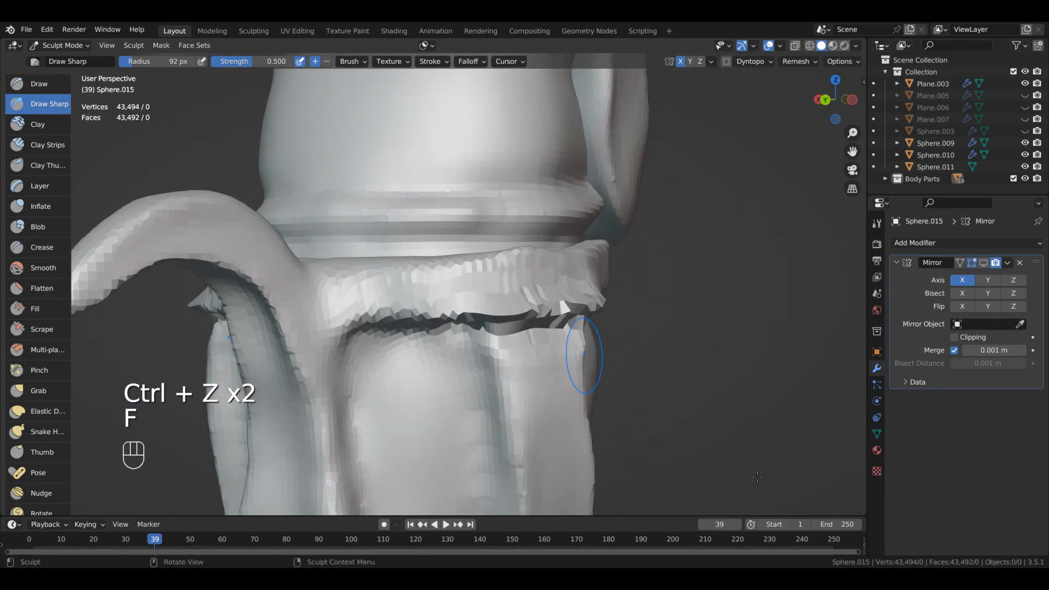
pyautogui.moveTo(701, 405)
pyautogui.keyDown('alt'); pyautogui.mouseDown()
pyautogui.moveTo(618, 415)
pyautogui.moveTo(674, 382)
pyautogui.moveTo(658, 355)
pyautogui.moveTo(686, 290)
pyautogui.moveTo(682, 415)
pyautogui.moveTo(697, 418)
pyautogui.moveTo(709, 340)
pyautogui.moveTo(747, 267)
pyautogui.moveTo(780, 272)
pyautogui.moveTo(778, 300)
pyautogui.moveTo(817, 280)
pyautogui.moveTo(825, 296)
pyautogui.moveTo(796, 288)
pyautogui.moveTo(829, 304)
pyautogui.moveTo(809, 296)
pyautogui.moveTo(707, 341)
pyautogui.moveTo(529, 339)
pyautogui.moveTo(695, 338)
pyautogui.mouseUp(); pyautogui.keyUp('alt')
# Remesh the armour, set the Grab brush radius to 250 px and even out the band above the groove.
pyautogui.hotkey('ctrl', 'r')
pyautogui.press('g')
pyautogui.press('f')
pyautogui.press('f')
pyautogui.hotkey('ctrl', 'z')
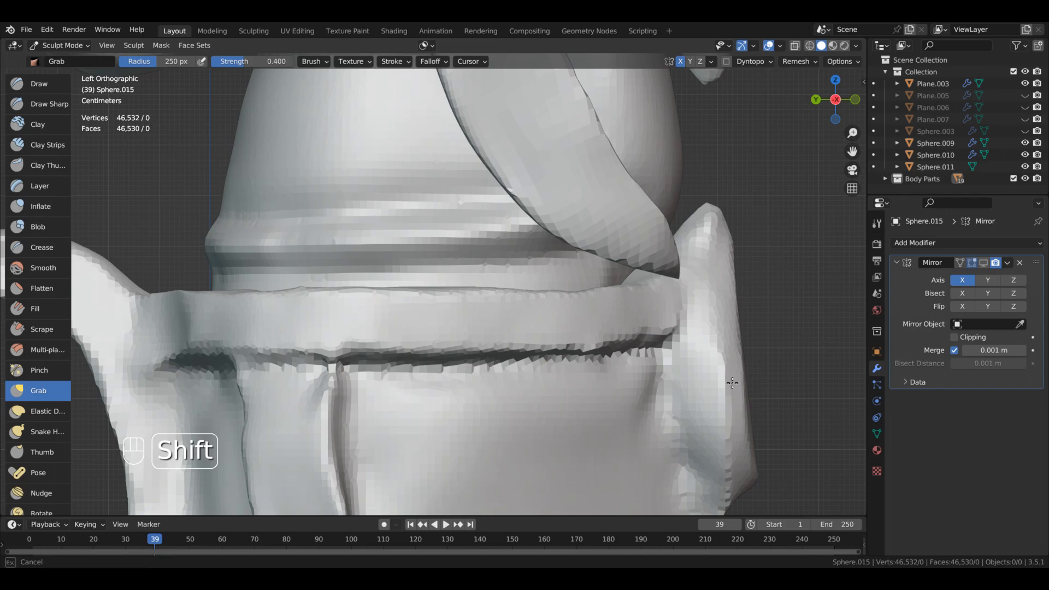
pyautogui.keyDown('shift'); pyautogui.moveTo(758, 374); pyautogui.dragTo(373, 385); pyautogui.keyUp('shift')
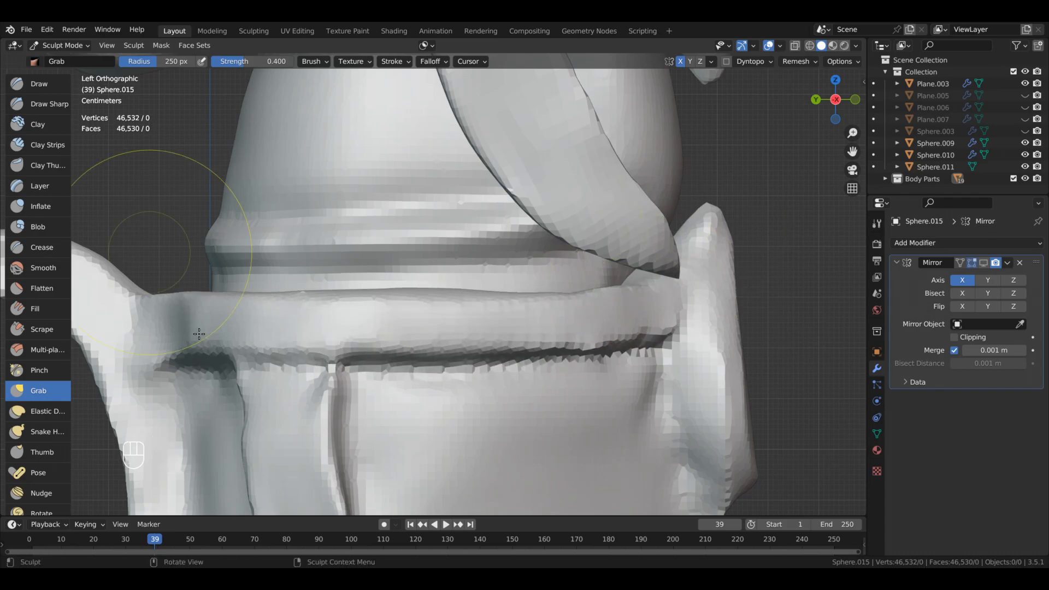
pyautogui.moveTo(590, 333)
pyautogui.mouseDown(button='middle')
pyautogui.moveTo(678, 336)
pyautogui.moveTo(568, 366)
pyautogui.mouseUp(button='middle')
pyautogui.scroll(-3, 677, 336)
pyautogui.scroll(3, 566, 367)
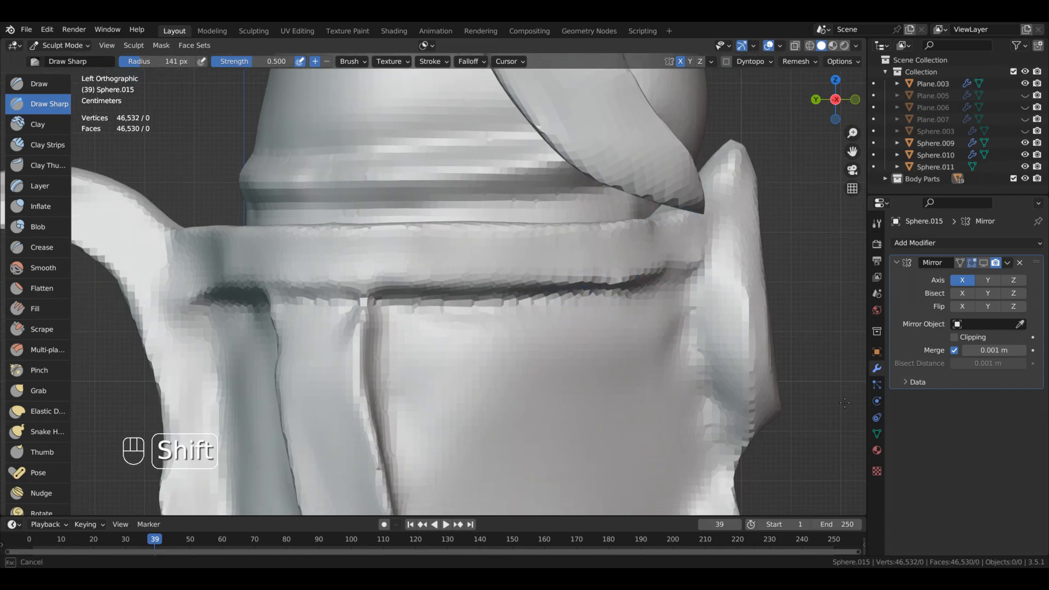
# Deepen the groove below the rim and carve the side panel's edge with Draw Sharp at 141 px.
pyautogui.keyDown('ctrl'); pyautogui.moveTo(266, 291); pyautogui.dragTo(704, 265); pyautogui.keyUp('ctrl')
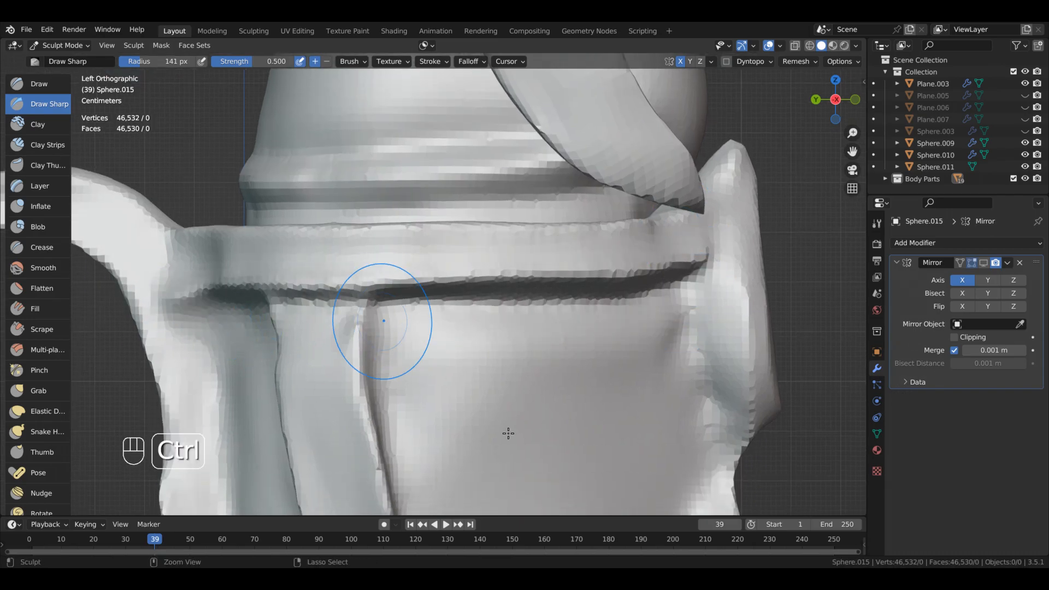
pyautogui.moveTo(289, 541)
pyautogui.keyDown('alt'); pyautogui.mouseDown(button='middle')
pyautogui.moveTo(293, 445)
pyautogui.moveTo(398, 269)
pyautogui.moveTo(554, 551)
pyautogui.moveTo(493, 299)
pyautogui.mouseUp(button='middle'); pyautogui.keyUp('alt')
pyautogui.moveTo(611, 422)
pyautogui.keyDown('alt'); pyautogui.mouseDown(button='middle')
pyautogui.moveTo(486, 399)
pyautogui.moveTo(506, 366)
pyautogui.moveTo(637, 428)
pyautogui.mouseUp(button='middle'); pyautogui.keyUp('alt')
pyautogui.keyDown('alt'); pyautogui.keyDown('shift'); pyautogui.moveTo(457, 202); pyautogui.dragTo(487, 82, button='middle'); pyautogui.keyUp('shift'); pyautogui.keyUp('alt')
pyautogui.keyDown('alt'); pyautogui.moveTo(487, 328); pyautogui.dragTo(654, 280, button='middle'); pyautogui.keyUp('alt')
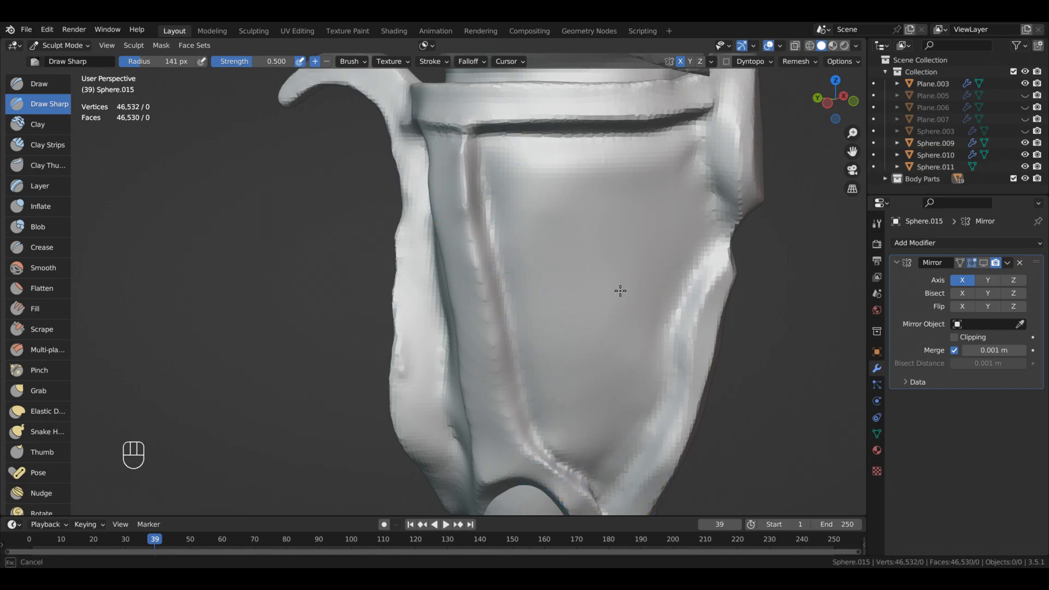
# Smooth the carved edges of the side and rear panels down toward the ankle.
pyautogui.moveTo(601, 473)
pyautogui.keyDown('alt'); pyautogui.keyDown('shift'); pyautogui.mouseDown()
pyautogui.moveTo(562, 309)
pyautogui.moveTo(694, 296)
pyautogui.moveTo(612, 290)
pyautogui.moveTo(683, 273)
pyautogui.mouseUp(); pyautogui.keyUp('shift'); pyautogui.keyUp('alt')
pyautogui.moveTo(672, 131)
pyautogui.keyDown('alt'); pyautogui.keyDown('shift'); pyautogui.mouseDown()
pyautogui.moveTo(711, 260)
pyautogui.moveTo(645, 195)
pyautogui.mouseUp(); pyautogui.keyUp('shift'); pyautogui.keyUp('alt')
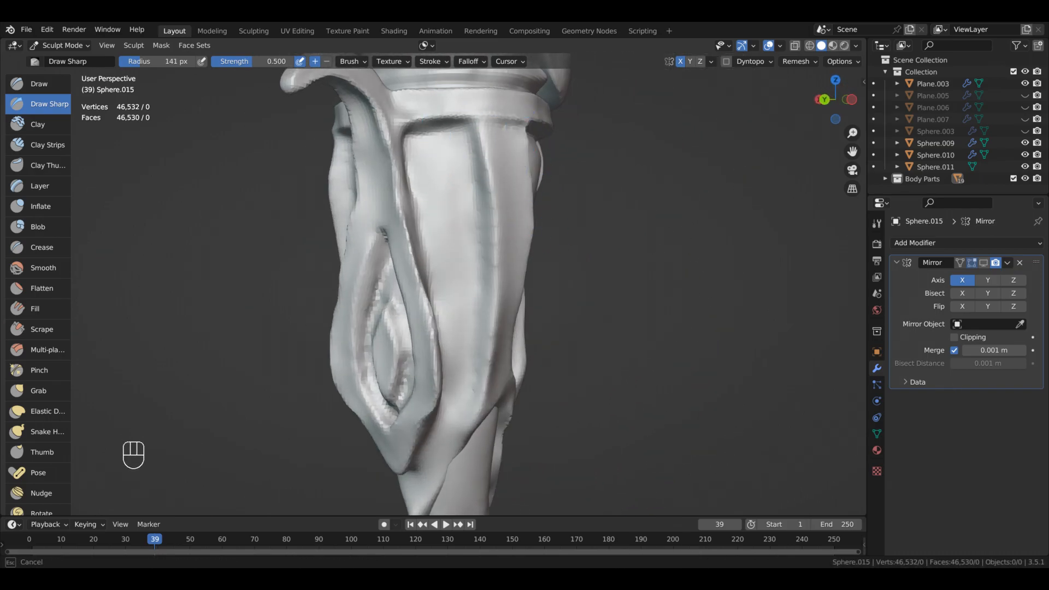
pyautogui.keyDown('alt'); pyautogui.moveTo(651, 369); pyautogui.dragTo(765, 367); pyautogui.keyUp('alt')
pyautogui.keyDown('alt'); pyautogui.keyDown('shift'); pyautogui.moveTo(538, 363); pyautogui.dragTo(596, 382); pyautogui.keyUp('shift'); pyautogui.keyUp('alt')
pyautogui.moveTo(606, 460)
pyautogui.keyDown('ctrl'); pyautogui.keyDown('alt'); pyautogui.mouseDown()
pyautogui.moveTo(611, 410)
pyautogui.moveTo(645, 466)
pyautogui.mouseUp(); pyautogui.keyUp('alt'); pyautogui.keyUp('ctrl')
pyautogui.keyDown('alt'); pyautogui.moveTo(678, 231); pyautogui.dragTo(721, 202); pyautogui.keyUp('alt')
# Symmetrize the lower-leg armour and check the result from the side.
pyautogui.click(712, 61)
pyautogui.click(726, 242)
pyautogui.moveTo(749, 290)
pyautogui.keyDown('alt'); pyautogui.mouseDown()
pyautogui.moveTo(596, 301)
pyautogui.moveTo(732, 300)
pyautogui.mouseUp(); pyautogui.keyUp('alt')
pyautogui.moveTo(735, 284)
pyautogui.keyDown('ctrl'); pyautogui.keyDown('alt'); pyautogui.mouseDown()
pyautogui.moveTo(744, 235)
pyautogui.moveTo(641, 278)
pyautogui.mouseUp(); pyautogui.keyUp('alt'); pyautogui.keyUp('ctrl')
pyautogui.moveTo(816, 417)
pyautogui.keyDown('alt'); pyautogui.mouseDown()
pyautogui.moveTo(655, 269)
pyautogui.moveTo(837, 416)
pyautogui.mouseUp(); pyautogui.keyUp('alt')
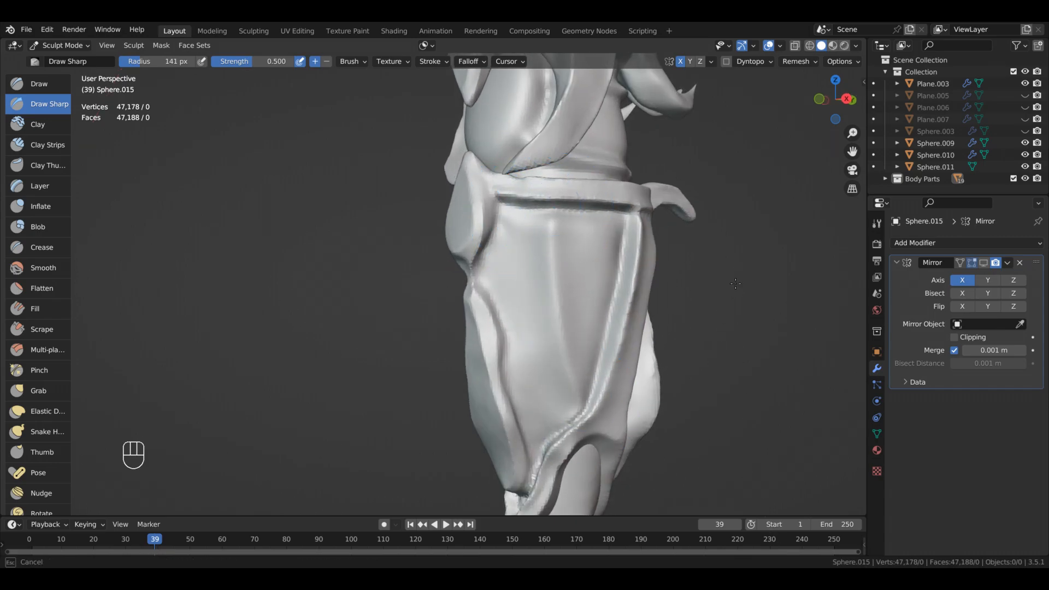
# Carve two long vertical grooves down the outer front panel with Draw Sharp.
pyautogui.keyDown('alt'); pyautogui.moveTo(770, 461); pyautogui.dragTo(730, 437); pyautogui.keyUp('alt')
pyautogui.keyDown('ctrl'); pyautogui.keyDown('alt'); pyautogui.moveTo(754, 426); pyautogui.dragTo(776, 378); pyautogui.keyUp('alt'); pyautogui.keyUp('ctrl')
pyautogui.moveTo(787, 371)
pyautogui.keyDown('alt'); pyautogui.keyDown('shift'); pyautogui.mouseDown()
pyautogui.moveTo(783, 356)
pyautogui.moveTo(724, 316)
pyautogui.mouseUp(); pyautogui.keyUp('shift'); pyautogui.keyUp('alt')
pyautogui.keyDown('ctrl'); pyautogui.moveTo(565, 142); pyautogui.dragTo(571, 328); pyautogui.keyUp('ctrl')
pyautogui.keyDown('alt'); pyautogui.moveTo(726, 350); pyautogui.dragTo(820, 339); pyautogui.keyUp('alt')
pyautogui.keyDown('ctrl'); pyautogui.moveTo(497, 117); pyautogui.dragTo(530, 431); pyautogui.keyUp('ctrl')
pyautogui.keyDown('alt'); pyautogui.moveTo(709, 465); pyautogui.dragTo(633, 543); pyautogui.keyUp('alt')
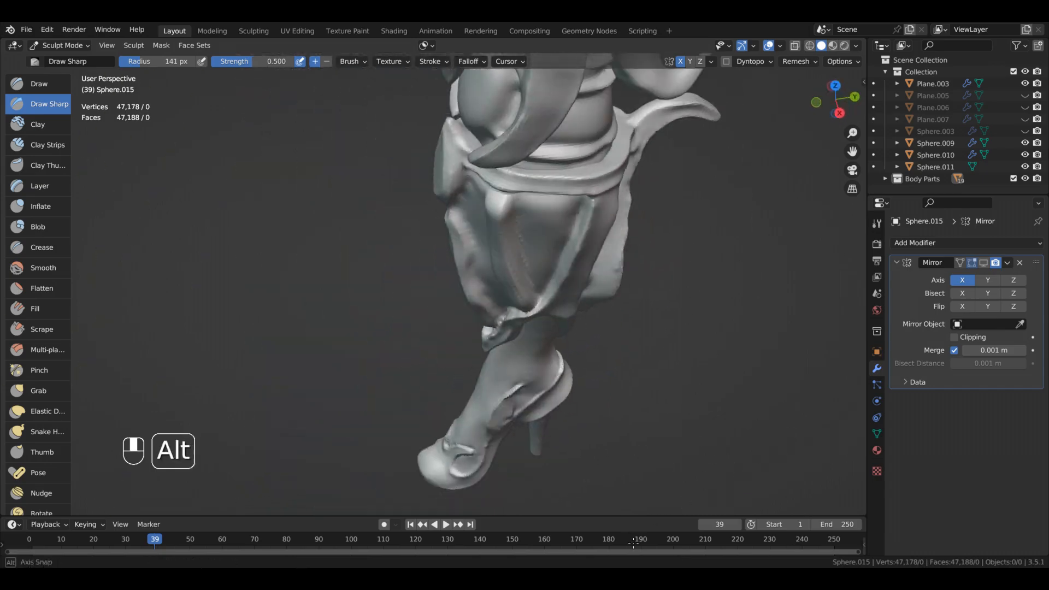
# Deepen the upper ends of the vertical grooves where they join the groove below the rim.
pyautogui.keyDown('ctrl'); pyautogui.keyDown('alt'); pyautogui.moveTo(705, 436); pyautogui.dragTo(670, 328); pyautogui.keyUp('alt'); pyautogui.keyUp('ctrl')
pyautogui.moveTo(665, 250)
pyautogui.keyDown('alt'); pyautogui.keyDown('shift'); pyautogui.mouseDown()
pyautogui.moveTo(539, 280)
pyautogui.moveTo(567, 230)
pyautogui.mouseUp(); pyautogui.keyUp('shift'); pyautogui.keyUp('alt')
pyautogui.keyDown('alt'); pyautogui.keyDown('shift'); pyautogui.moveTo(566, 229); pyautogui.dragTo(534, 229); pyautogui.keyUp('shift'); pyautogui.keyUp('alt')
pyautogui.keyDown('alt'); pyautogui.moveTo(539, 322); pyautogui.dragTo(658, 325); pyautogui.keyUp('alt')
pyautogui.moveTo(497, 202)
pyautogui.keyDown('ctrl'); pyautogui.mouseDown()
pyautogui.moveTo(501, 235)
pyautogui.moveTo(548, 270)
pyautogui.mouseUp(); pyautogui.keyUp('ctrl')
pyautogui.keyDown('alt'); pyautogui.moveTo(792, 350); pyautogui.dragTo(683, 366); pyautogui.keyUp('alt')
pyautogui.keyDown('alt'); pyautogui.keyDown('shift'); pyautogui.moveTo(667, 405); pyautogui.dragTo(690, 419); pyautogui.keyUp('shift'); pyautogui.keyUp('alt')
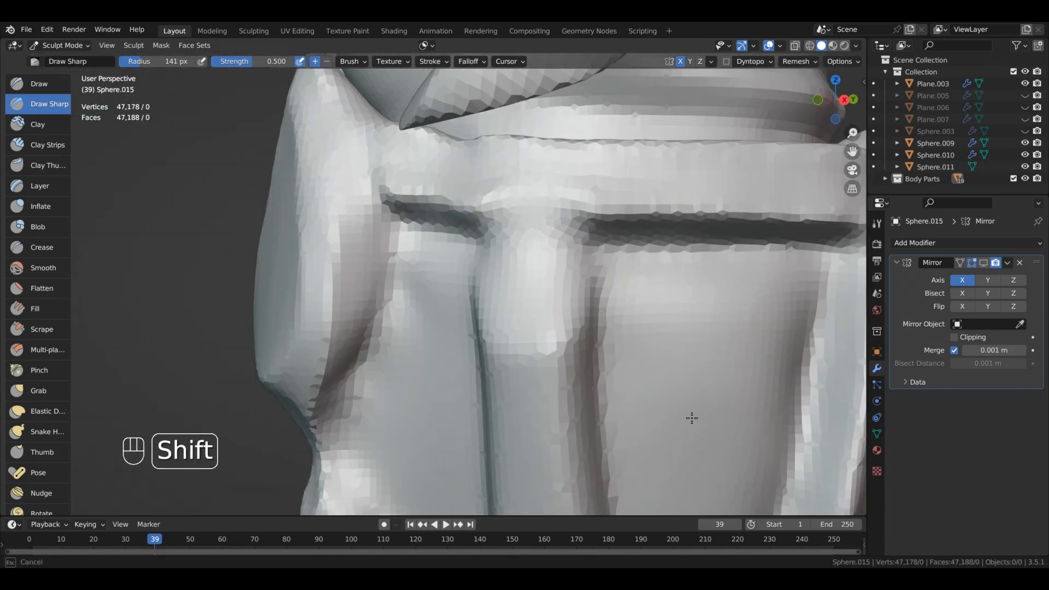
# Smooth the upper end of the strip between the two vertical grooves and undo the last stroke.
pyautogui.keyDown('alt'); pyautogui.moveTo(606, 382); pyautogui.dragTo(661, 381); pyautogui.keyUp('alt')
pyautogui.keyDown('alt'); pyautogui.moveTo(736, 354); pyautogui.dragTo(689, 361); pyautogui.keyUp('alt')
pyautogui.keyDown('alt'); pyautogui.moveTo(703, 408); pyautogui.dragTo(655, 410); pyautogui.keyUp('alt')
pyautogui.keyDown('shift'); pyautogui.moveTo(550, 338); pyautogui.dragTo(527, 290); pyautogui.keyUp('shift')
pyautogui.moveTo(590, 339)
pyautogui.keyDown('alt'); pyautogui.mouseDown()
pyautogui.moveTo(656, 328)
pyautogui.moveTo(685, 309)
pyautogui.moveTo(750, 220)
pyautogui.mouseUp(); pyautogui.keyUp('alt')
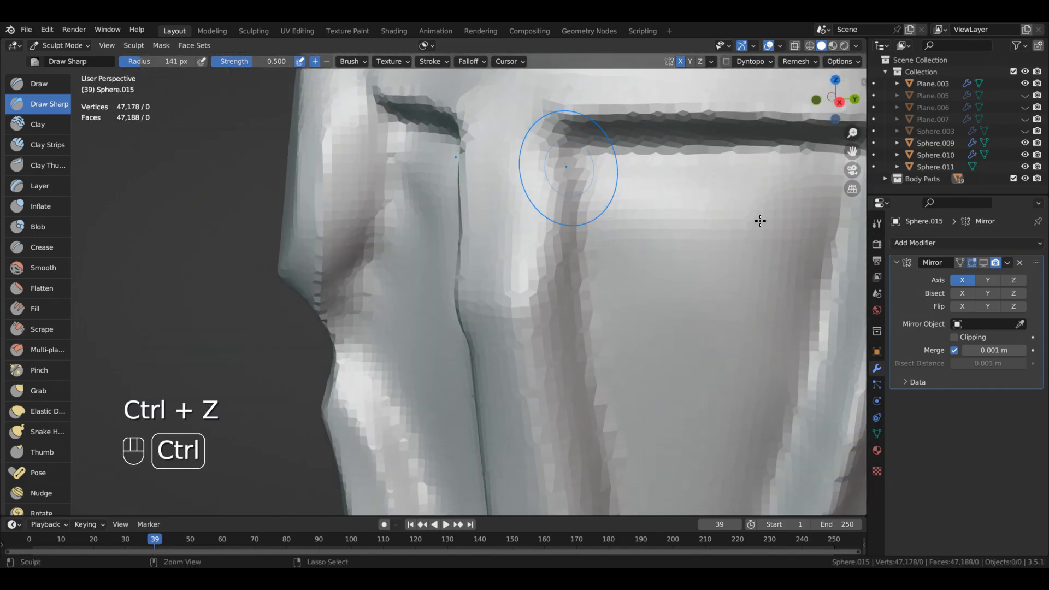
pyautogui.keyDown('alt'); pyautogui.moveTo(697, 349); pyautogui.dragTo(721, 304); pyautogui.keyUp('alt')
pyautogui.keyDown('ctrl'); pyautogui.keyDown('alt'); pyautogui.moveTo(730, 379); pyautogui.dragTo(696, 242); pyautogui.keyUp('alt'); pyautogui.keyUp('ctrl')
pyautogui.hotkey('ctrl', 'z')
# Extend and sharpen the vertical groove toward the panel's lower end, smoothing the strip beside it.
pyautogui.moveTo(686, 311)
pyautogui.keyDown('alt'); pyautogui.mouseDown()
pyautogui.moveTo(562, 456)
pyautogui.moveTo(503, 211)
pyautogui.moveTo(650, 214)
pyautogui.mouseUp(); pyautogui.keyUp('alt')
pyautogui.keyDown('alt'); pyautogui.moveTo(696, 325); pyautogui.dragTo(772, 413); pyautogui.keyUp('alt')
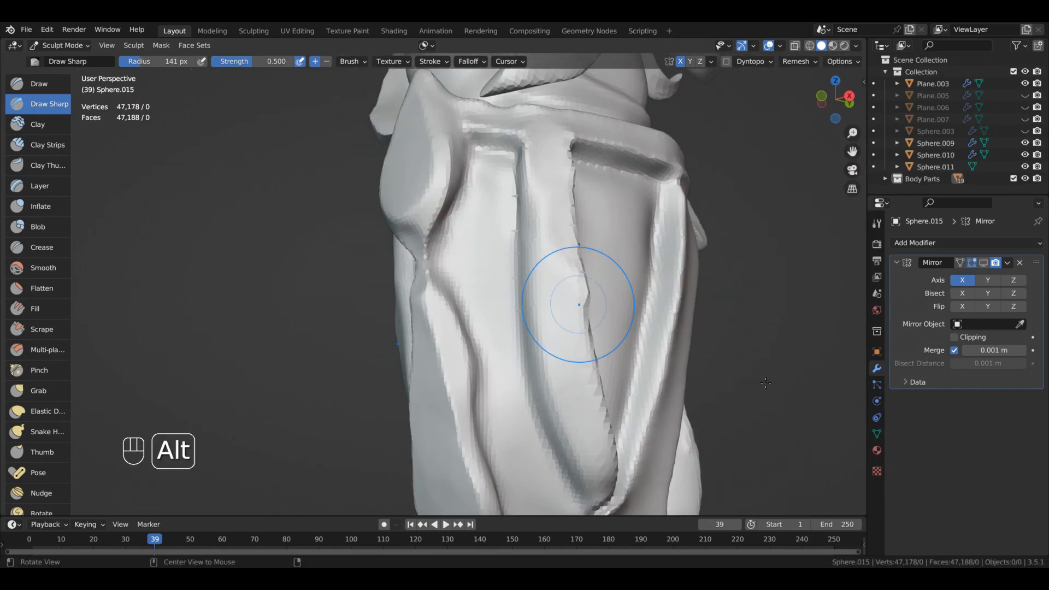
pyautogui.moveTo(756, 552)
pyautogui.keyDown('ctrl'); pyautogui.keyDown('alt'); pyautogui.mouseDown()
pyautogui.moveTo(731, 328)
pyautogui.moveTo(700, 415)
pyautogui.moveTo(730, 392)
pyautogui.moveTo(683, 350)
pyautogui.moveTo(706, 397)
pyautogui.mouseUp(); pyautogui.keyUp('alt'); pyautogui.keyUp('ctrl')
pyautogui.moveTo(706, 397)
pyautogui.keyDown('shift'); pyautogui.mouseDown()
pyautogui.moveTo(716, 399)
pyautogui.moveTo(698, 346)
pyautogui.moveTo(745, 408)
pyautogui.moveTo(801, 374)
pyautogui.moveTo(788, 259)
pyautogui.moveTo(805, 360)
pyautogui.mouseUp(); pyautogui.keyUp('shift')
pyautogui.keyDown('alt'); pyautogui.moveTo(676, 235); pyautogui.dragTo(710, 339); pyautogui.keyUp('alt')
pyautogui.keyDown('alt'); pyautogui.keyDown('shift'); pyautogui.moveTo(612, 381); pyautogui.dragTo(678, 328); pyautogui.keyUp('shift'); pyautogui.keyUp('alt')
pyautogui.moveTo(678, 328)
pyautogui.keyDown('ctrl'); pyautogui.keyDown('alt'); pyautogui.mouseDown()
pyautogui.moveTo(711, 404)
pyautogui.moveTo(759, 432)
pyautogui.mouseUp(); pyautogui.keyUp('alt'); pyautogui.keyUp('ctrl')
pyautogui.moveTo(675, 377); pyautogui.dragTo(676, 378)
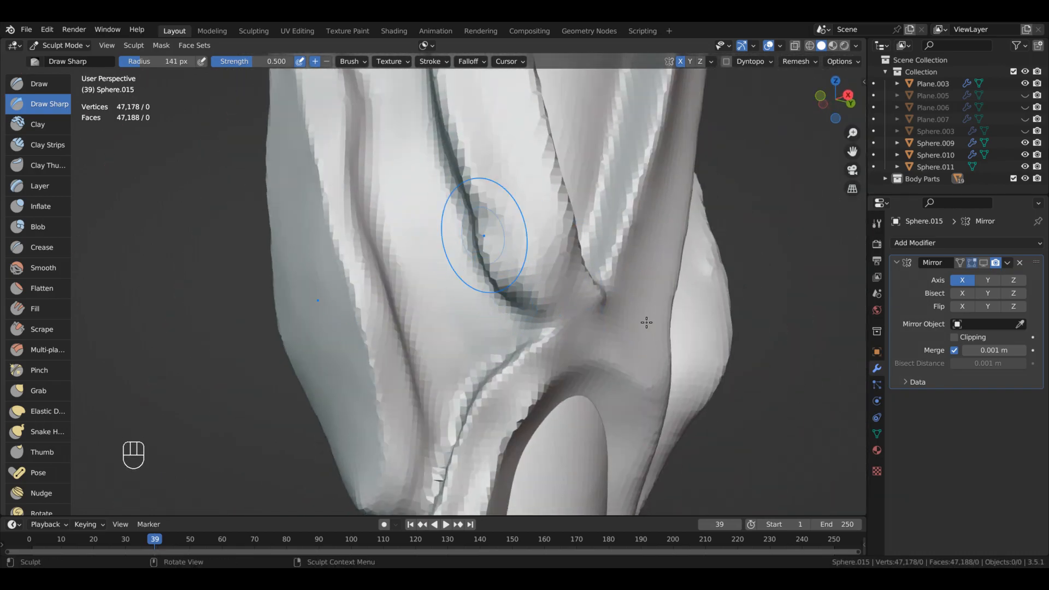
# Smooth and redefine the junction where the grooves end above the ankle opening, undoing unwanted strokes.
pyautogui.keyDown('alt'); pyautogui.moveTo(647, 322); pyautogui.dragTo(636, 322); pyautogui.keyUp('alt')
pyautogui.keyDown('ctrl'); pyautogui.moveTo(614, 271); pyautogui.dragTo(614, 270); pyautogui.keyUp('ctrl')
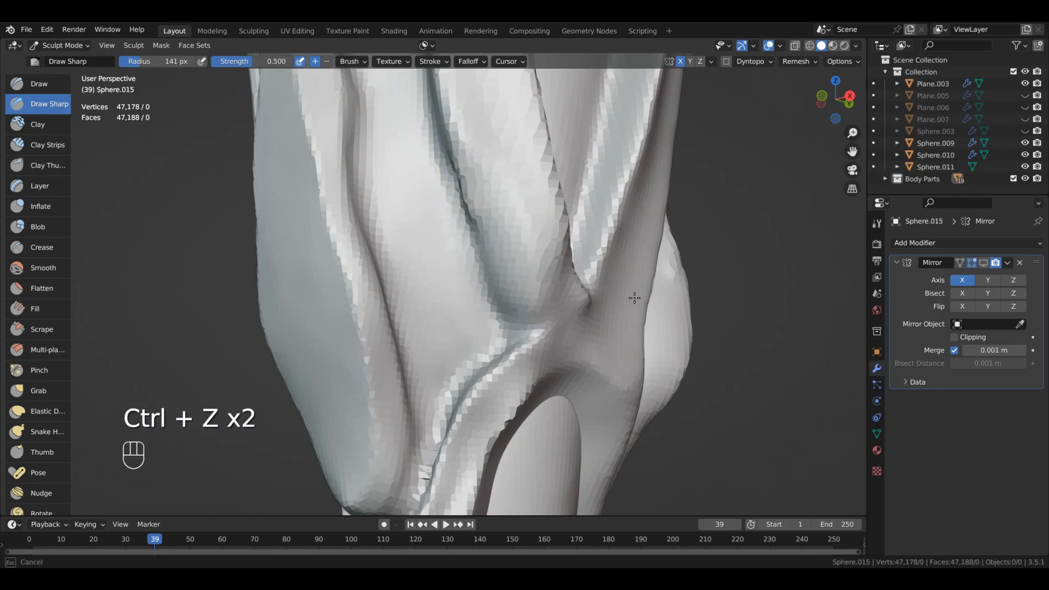
pyautogui.moveTo(688, 435)
pyautogui.keyDown('alt'); pyautogui.mouseDown()
pyautogui.moveTo(746, 420)
pyautogui.moveTo(731, 332)
pyautogui.moveTo(708, 363)
pyautogui.moveTo(691, 350)
pyautogui.mouseUp(); pyautogui.keyUp('alt')
pyautogui.keyDown('shift'); pyautogui.moveTo(592, 281); pyautogui.dragTo(592, 281); pyautogui.keyUp('shift')
pyautogui.keyDown('alt'); pyautogui.moveTo(656, 328); pyautogui.dragTo(760, 339); pyautogui.keyUp('alt')
pyautogui.moveTo(760, 339)
pyautogui.keyDown('alt'); pyautogui.keyDown('shift'); pyautogui.mouseDown()
pyautogui.moveTo(748, 361)
pyautogui.moveTo(712, 382)
pyautogui.mouseUp(); pyautogui.keyUp('shift'); pyautogui.keyUp('alt')
pyautogui.keyDown('shift'); pyautogui.moveTo(712, 383); pyautogui.dragTo(712, 384); pyautogui.keyUp('shift')
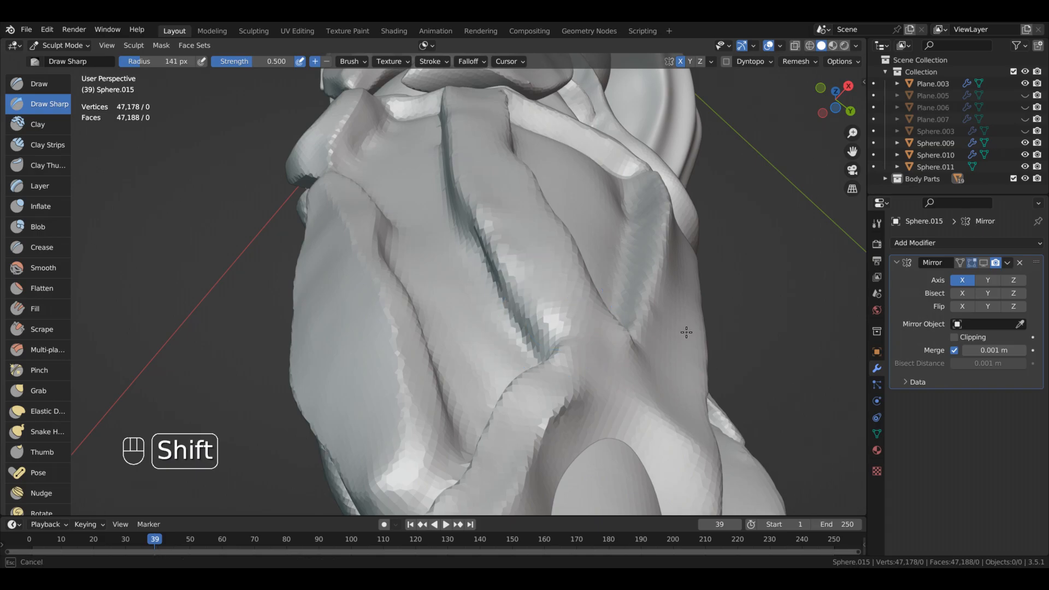
pyautogui.keyDown('ctrl'); pyautogui.keyDown('alt'); pyautogui.moveTo(679, 429); pyautogui.dragTo(492, 245); pyautogui.keyUp('alt'); pyautogui.keyUp('ctrl')
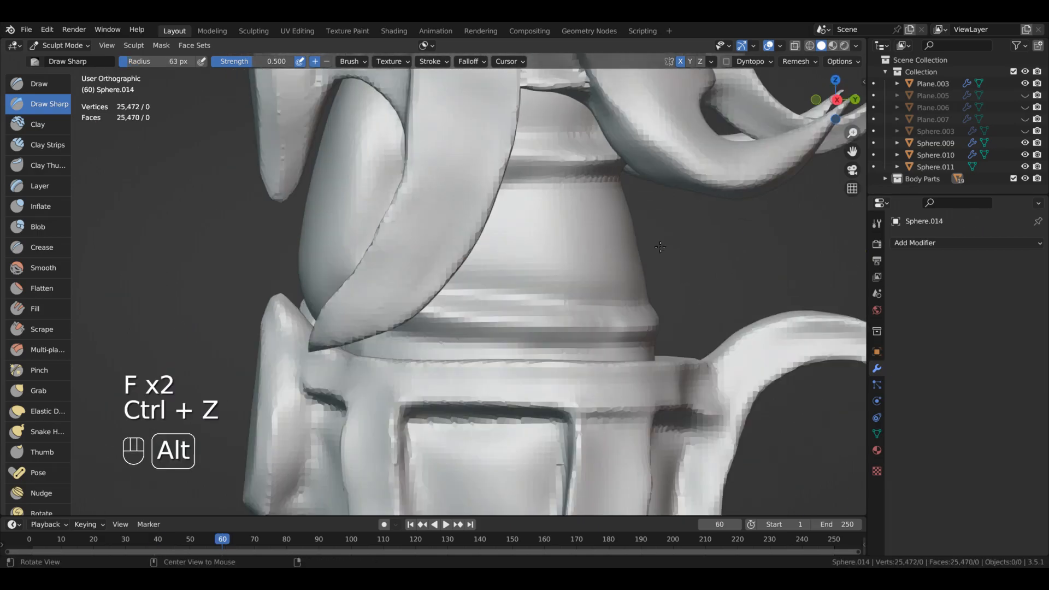
# Switch sculpting to the knee piece, isolate it and carve another horizontal ridge between its two bands.
pyautogui.hotkey('alt', 'q')
pyautogui.press('/')
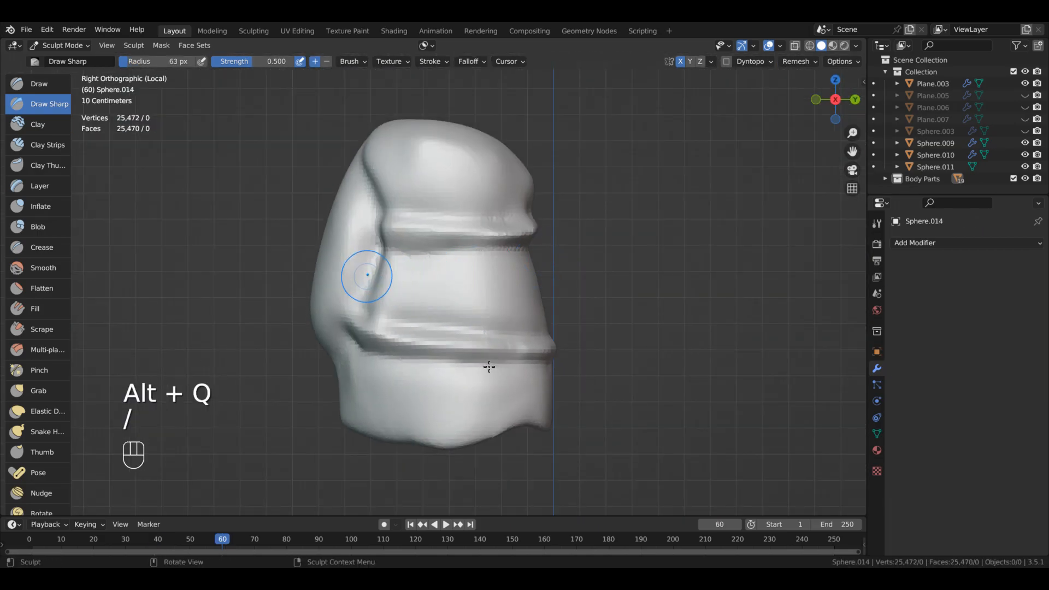
pyautogui.keyDown('alt'); pyautogui.moveTo(727, 394); pyautogui.dragTo(774, 380); pyautogui.keyUp('alt')
pyautogui.moveTo(654, 382); pyautogui.dragTo(751, 386, button='middle')
pyautogui.keyDown('shift'); pyautogui.moveTo(752, 385); pyautogui.dragTo(613, 311, button='middle'); pyautogui.keyUp('shift')
pyautogui.moveTo(641, 358); pyautogui.dragTo(626, 358, button='middle')
pyautogui.moveTo(627, 315)
pyautogui.mouseDown(button='middle')
pyautogui.moveTo(616, 276)
pyautogui.moveTo(582, 322)
pyautogui.moveTo(673, 268)
pyautogui.moveTo(623, 251)
pyautogui.moveTo(650, 355)
pyautogui.moveTo(690, 396)
pyautogui.mouseUp(button='middle')
pyautogui.keyDown('ctrl'); pyautogui.moveTo(689, 397); pyautogui.dragTo(693, 385, button='middle'); pyautogui.keyUp('ctrl')
pyautogui.keyDown('shift'); pyautogui.moveTo(682, 384); pyautogui.dragTo(682, 377); pyautogui.keyUp('shift')
# Smooth the ends of the horizontal ridges where they meet the kneecap.
pyautogui.moveTo(684, 328)
pyautogui.keyDown('alt'); pyautogui.mouseDown()
pyautogui.moveTo(719, 364)
pyautogui.moveTo(686, 328)
pyautogui.moveTo(710, 369)
pyautogui.moveTo(682, 335)
pyautogui.moveTo(669, 355)
pyautogui.moveTo(579, 241)
pyautogui.mouseUp(); pyautogui.keyUp('alt')
pyautogui.keyDown('alt'); pyautogui.keyDown('shift'); pyautogui.moveTo(579, 241); pyautogui.dragTo(749, 331); pyautogui.keyUp('shift'); pyautogui.keyUp('alt')
pyautogui.keyDown('alt'); pyautogui.moveTo(734, 428); pyautogui.dragTo(728, 416); pyautogui.keyUp('alt')
pyautogui.keyDown('shift'); pyautogui.moveTo(546, 317); pyautogui.dragTo(555, 268); pyautogui.keyUp('shift')
pyautogui.keyDown('ctrl'); pyautogui.keyDown('alt'); pyautogui.moveTo(710, 306); pyautogui.dragTo(686, 361); pyautogui.keyUp('alt'); pyautogui.keyUp('ctrl')
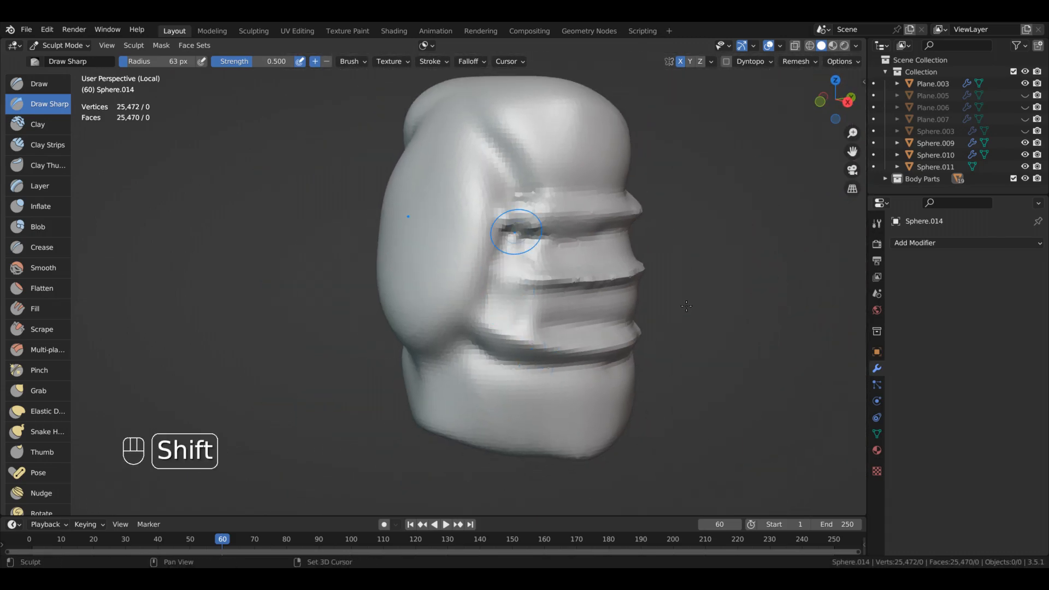
# Carve and smooth the recesses between the knee's ridges so they end in a clear border beside the kneecap.
pyautogui.keyDown('alt'); pyautogui.moveTo(725, 322); pyautogui.dragTo(679, 283); pyautogui.keyUp('alt')
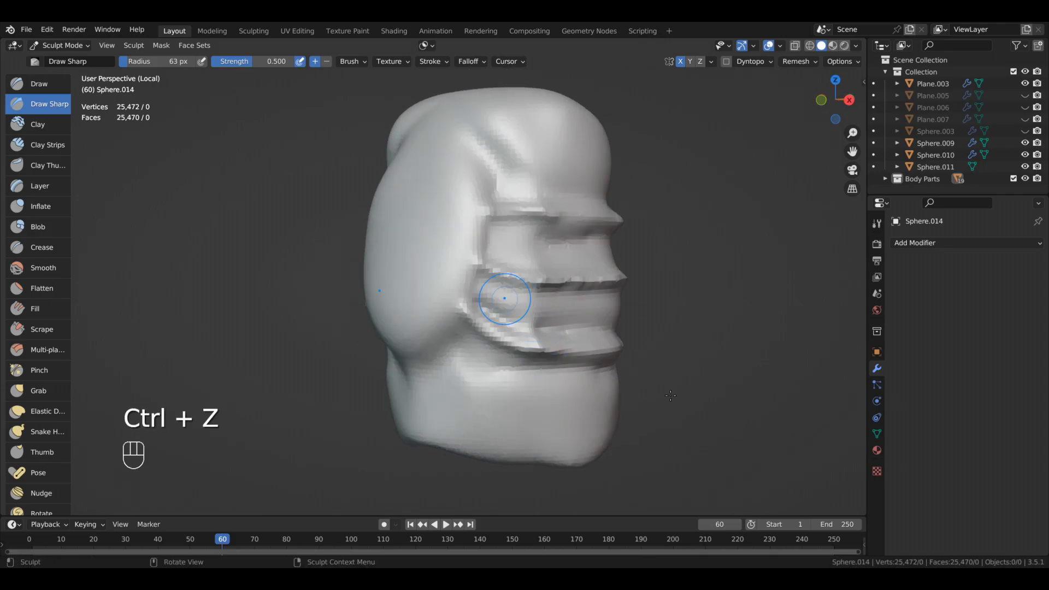
pyautogui.keyDown('alt'); pyautogui.moveTo(721, 271); pyautogui.dragTo(683, 295); pyautogui.keyUp('alt')
pyautogui.keyDown('shift'); pyautogui.moveTo(481, 262); pyautogui.dragTo(464, 248); pyautogui.keyUp('shift')
pyautogui.keyDown('ctrl'); pyautogui.keyDown('alt'); pyautogui.moveTo(683, 328); pyautogui.dragTo(686, 273); pyautogui.keyUp('alt'); pyautogui.keyUp('ctrl')
pyautogui.keyDown('shift'); pyautogui.moveTo(492, 301); pyautogui.dragTo(523, 309); pyautogui.keyUp('shift')
pyautogui.keyDown('alt'); pyautogui.moveTo(667, 416); pyautogui.dragTo(695, 464); pyautogui.keyUp('alt')
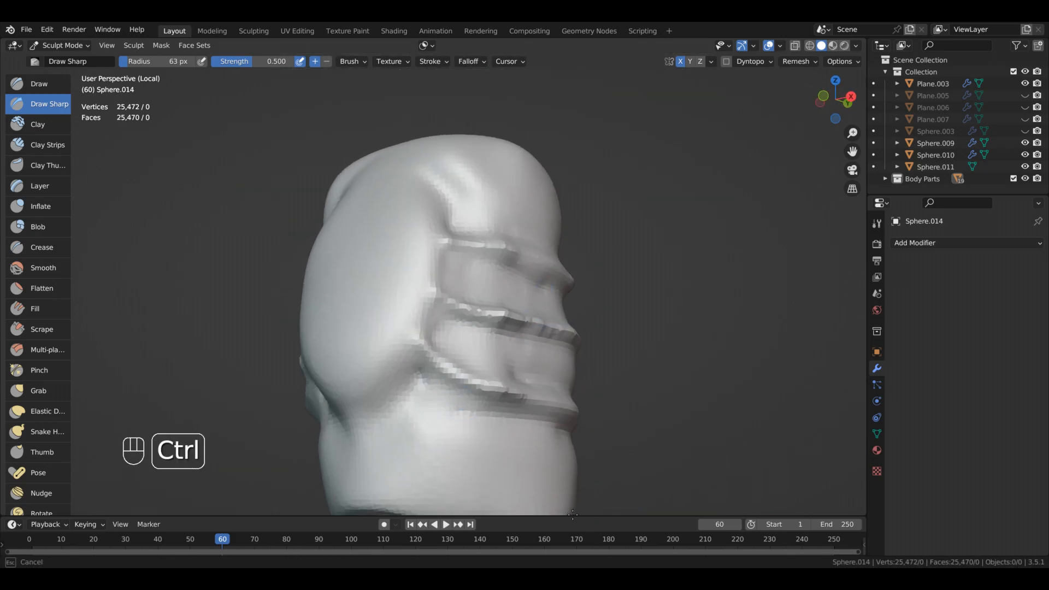
pyautogui.keyDown('ctrl'); pyautogui.moveTo(564, 503); pyautogui.dragTo(604, 482, button='middle'); pyautogui.keyUp('ctrl')
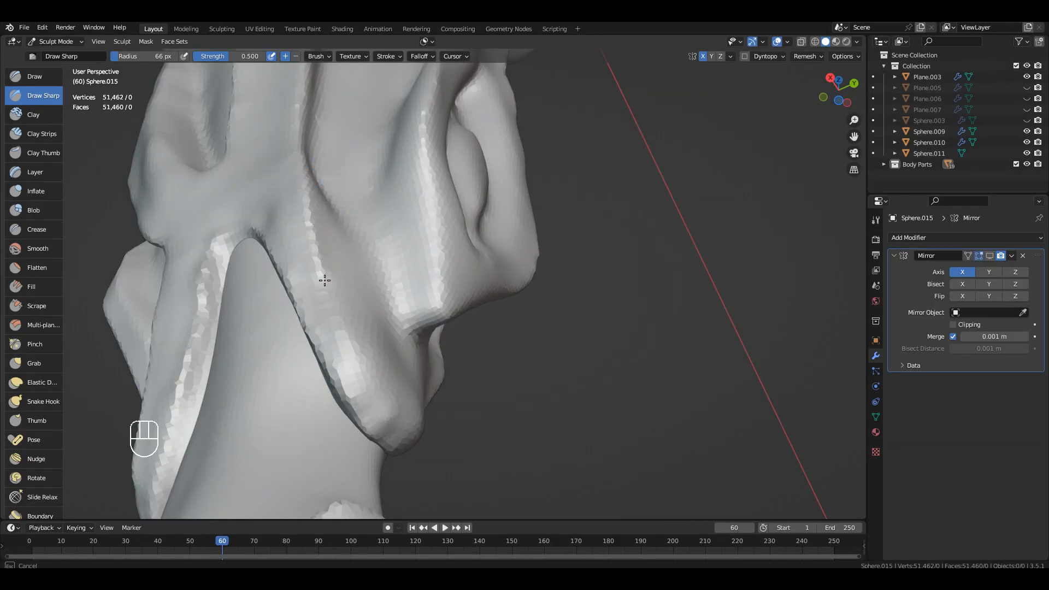
# Reshape the lower edge of the leg armour around the arched ankle opening with the Grab brush.
pyautogui.moveTo(324, 277)
pyautogui.keyDown('alt'); pyautogui.mouseDown()
pyautogui.moveTo(493, 238)
pyautogui.moveTo(510, 297)
pyautogui.moveTo(449, 295)
pyautogui.moveTo(499, 268)
pyautogui.moveTo(514, 284)
pyautogui.moveTo(519, 237)
pyautogui.moveTo(506, 269)
pyautogui.mouseUp(); pyautogui.keyUp('alt')
pyautogui.press('g')
pyautogui.scroll(2, 430, 321)
pyautogui.moveTo(505, 269)
pyautogui.mouseDown()
pyautogui.moveTo(424, 297)
pyautogui.moveTo(484, 322)
pyautogui.mouseUp()
pyautogui.keyDown('alt'); pyautogui.keyDown('shift'); pyautogui.moveTo(478, 366); pyautogui.dragTo(492, 276); pyautogui.keyUp('shift'); pyautogui.keyUp('alt')
pyautogui.keyDown('ctrl'); pyautogui.moveTo(508, 284); pyautogui.dragTo(533, 259, button='middle'); pyautogui.keyUp('ctrl')
pyautogui.moveTo(533, 259)
pyautogui.keyDown('alt'); pyautogui.keyDown('shift'); pyautogui.mouseDown()
pyautogui.moveTo(574, 328)
pyautogui.moveTo(491, 269)
pyautogui.moveTo(571, 301)
pyautogui.mouseUp(); pyautogui.keyUp('shift'); pyautogui.keyUp('alt')
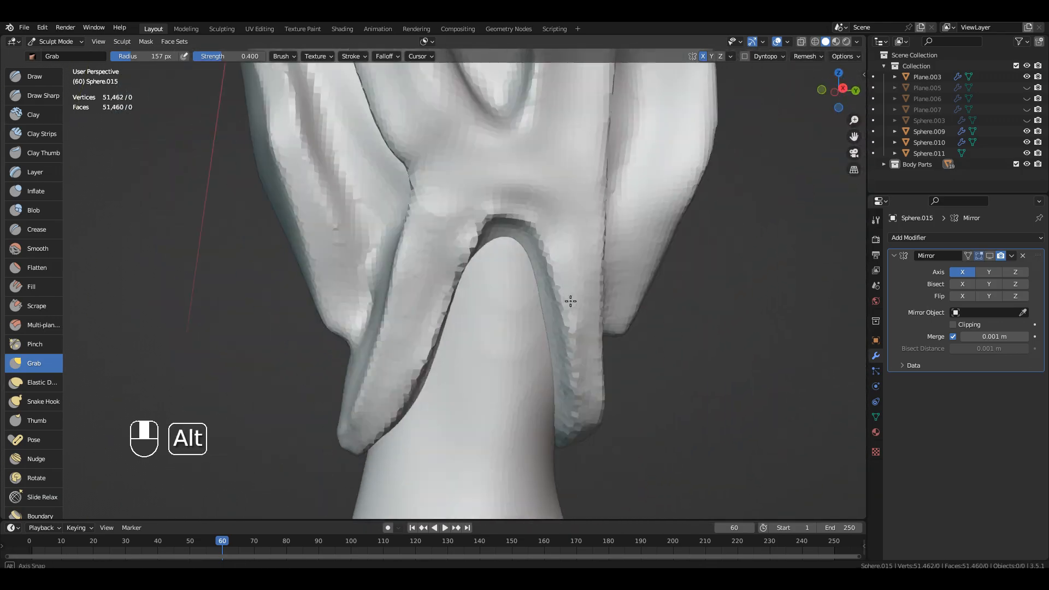
# Enlarge the Grab brush to 203 px and refine the armour's pointed lower end beside the ankle opening.
pyautogui.moveTo(570, 301)
pyautogui.keyDown('alt'); pyautogui.mouseDown(button='middle')
pyautogui.moveTo(651, 281)
pyautogui.moveTo(612, 271)
pyautogui.mouseUp(button='middle'); pyautogui.keyUp('alt')
pyautogui.keyDown('alt'); pyautogui.moveTo(473, 269); pyautogui.dragTo(338, 254, button='middle'); pyautogui.keyUp('alt')
pyautogui.keyDown('alt'); pyautogui.keyDown('shift'); pyautogui.moveTo(487, 246); pyautogui.dragTo(525, 205, button='middle'); pyautogui.keyUp('shift'); pyautogui.keyUp('alt')
pyautogui.moveTo(509, 267)
pyautogui.keyDown('alt'); pyautogui.mouseDown()
pyautogui.moveTo(632, 192)
pyautogui.moveTo(481, 240)
pyautogui.moveTo(543, 252)
pyautogui.moveTo(514, 224)
pyautogui.mouseUp(); pyautogui.keyUp('alt')
pyautogui.press('f')
pyautogui.moveTo(477, 304)
pyautogui.keyDown('alt'); pyautogui.mouseDown(button='middle')
pyautogui.moveTo(553, 228)
pyautogui.moveTo(656, 185)
pyautogui.moveTo(699, 202)
pyautogui.mouseUp(button='middle'); pyautogui.keyUp('alt')
pyautogui.moveTo(629, 267)
pyautogui.keyDown('alt'); pyautogui.keyDown('shift'); pyautogui.mouseDown(button='middle')
pyautogui.moveTo(591, 279)
pyautogui.moveTo(524, 334)
pyautogui.mouseUp(button='middle'); pyautogui.keyUp('shift'); pyautogui.keyUp('alt')
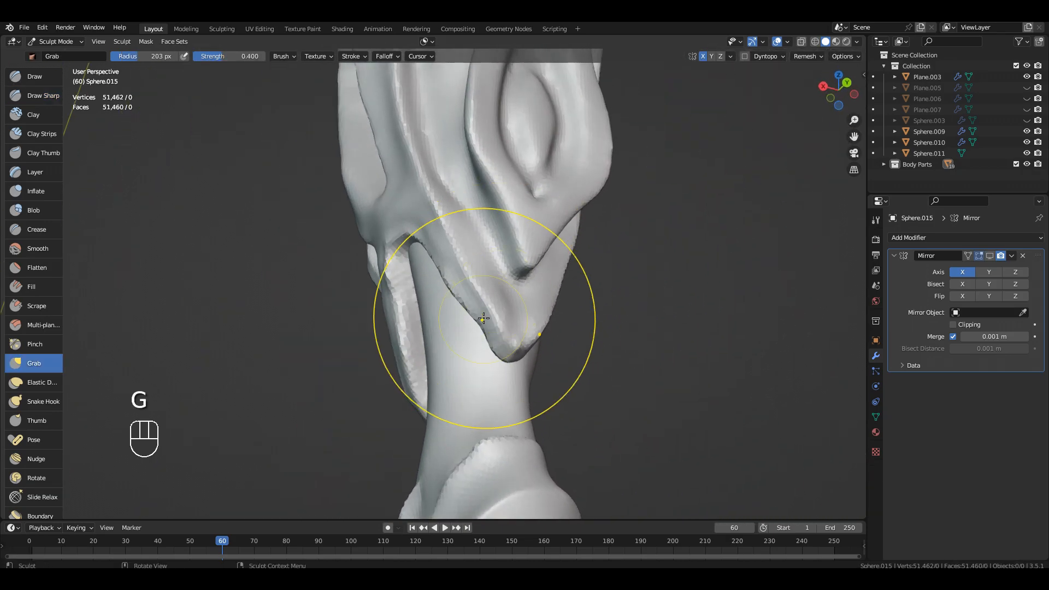
# Sharpen the rim along both sides of the arched ankle opening with the Draw Sharp brush.
pyautogui.keyDown('alt'); pyautogui.moveTo(481, 265); pyautogui.dragTo(581, 375, button='middle'); pyautogui.keyUp('alt')
pyautogui.moveTo(550, 238)
pyautogui.keyDown('alt'); pyautogui.keyDown('shift'); pyautogui.mouseDown(button='middle')
pyautogui.moveTo(480, 300)
pyautogui.moveTo(562, 213)
pyautogui.moveTo(562, 273)
pyautogui.moveTo(635, 330)
pyautogui.moveTo(607, 251)
pyautogui.mouseUp(button='middle'); pyautogui.keyUp('shift'); pyautogui.keyUp('alt')
pyautogui.press('2')
pyautogui.moveTo(617, 279); pyautogui.dragTo(653, 387)
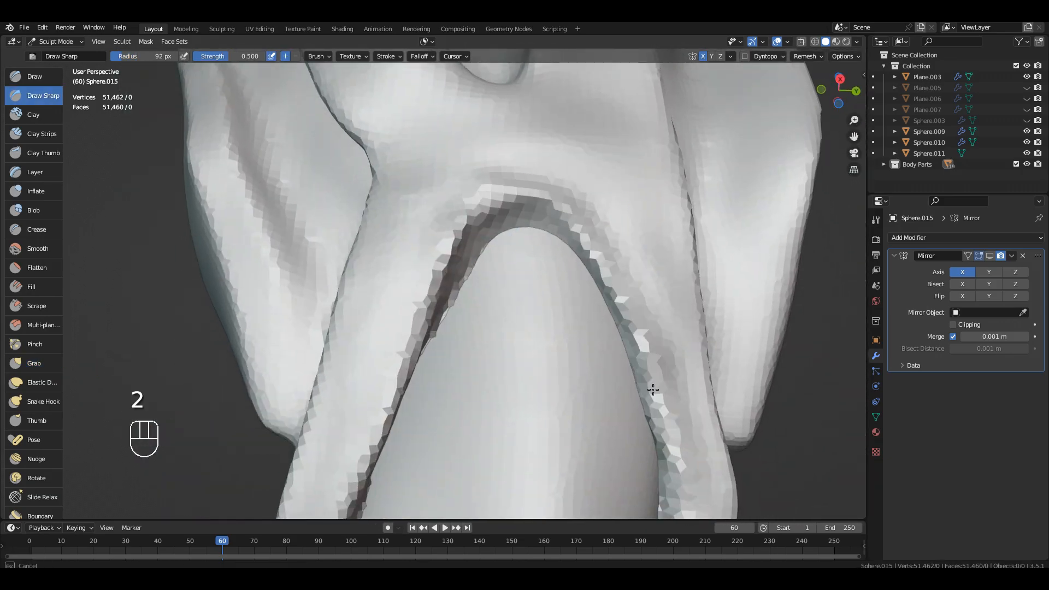
pyautogui.keyDown('alt'); pyautogui.keyDown('shift'); pyautogui.moveTo(667, 459); pyautogui.dragTo(541, 289, button='middle'); pyautogui.keyUp('shift'); pyautogui.keyUp('alt')
pyautogui.moveTo(539, 290); pyautogui.dragTo(536, 351)
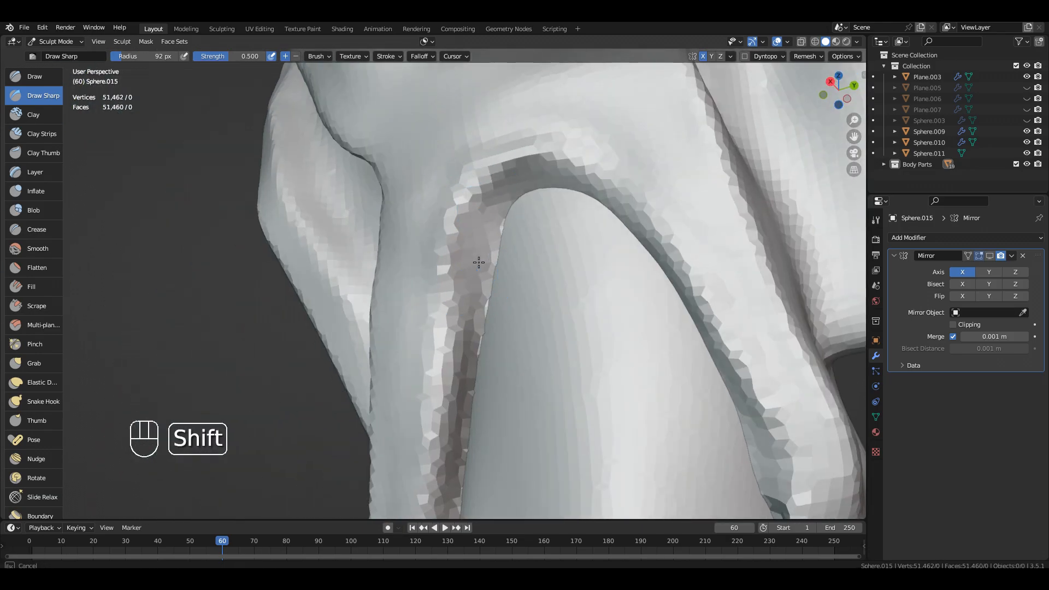